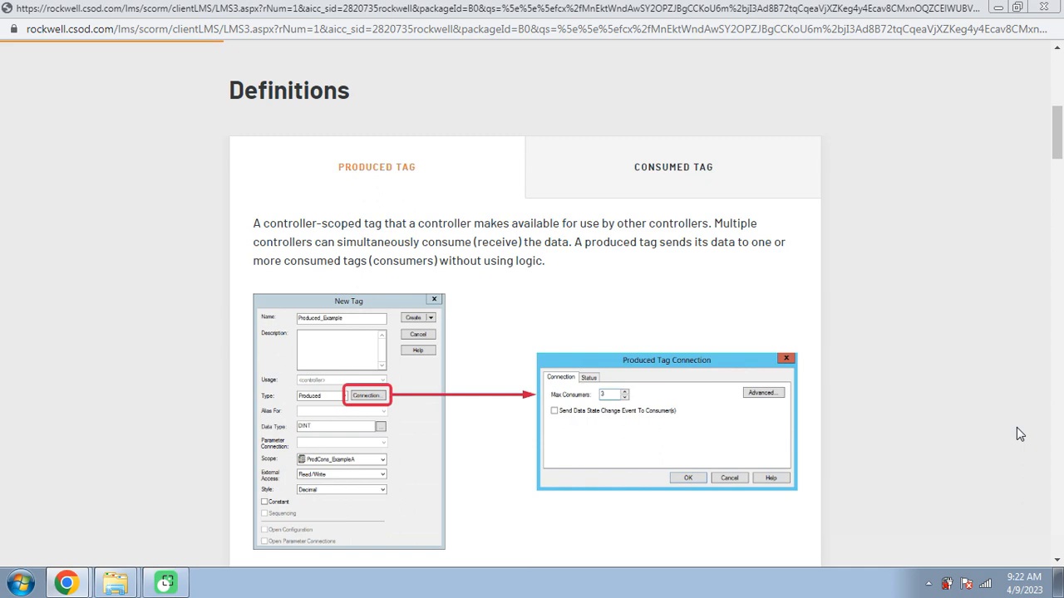
Read the Consumed Tag definition and the Connections and Maximum Size sections, and start the Demonstration video
click(760, 166)
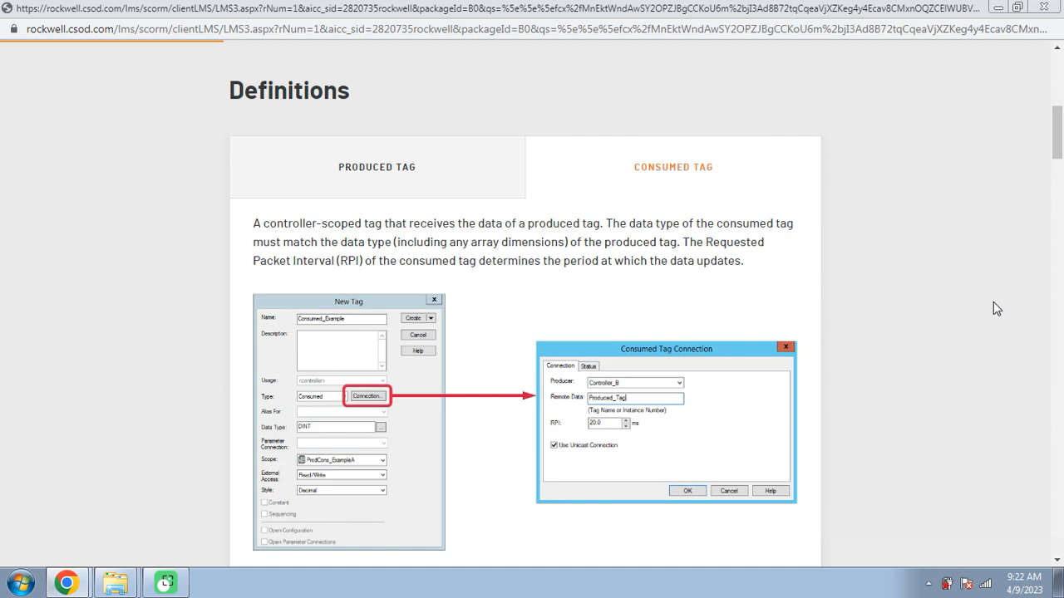
scroll(993, 302, down, 1)
scroll(995, 308, down, 3)
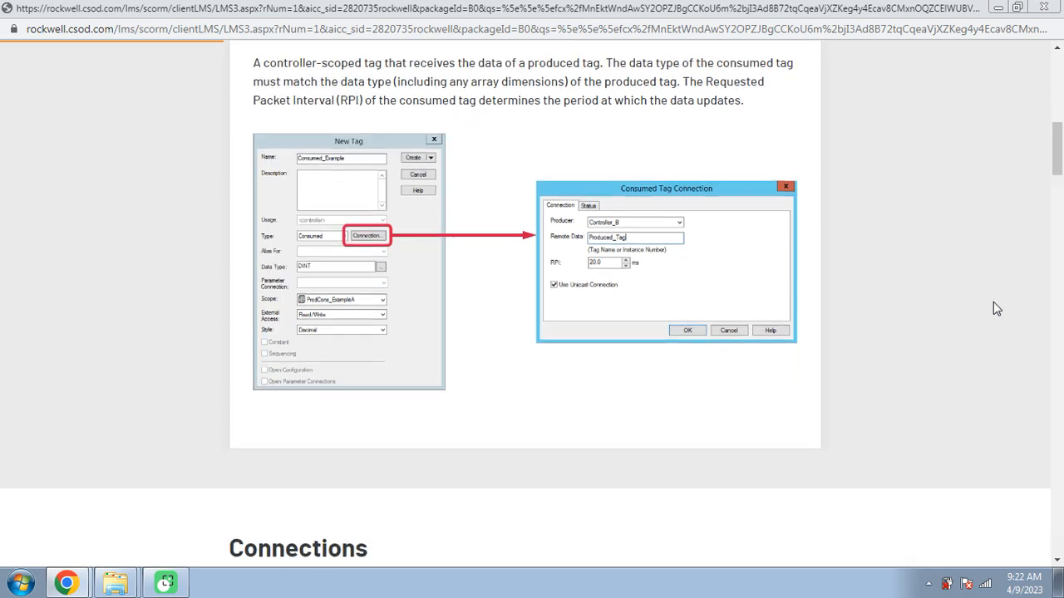
scroll(996, 309, down, 4)
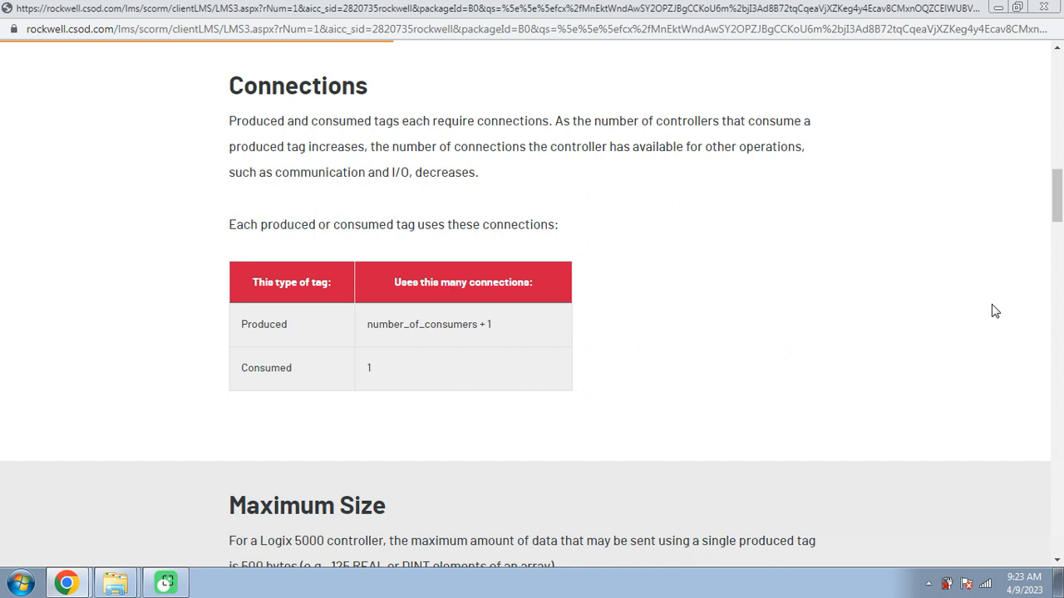
scroll(995, 311, down, 5)
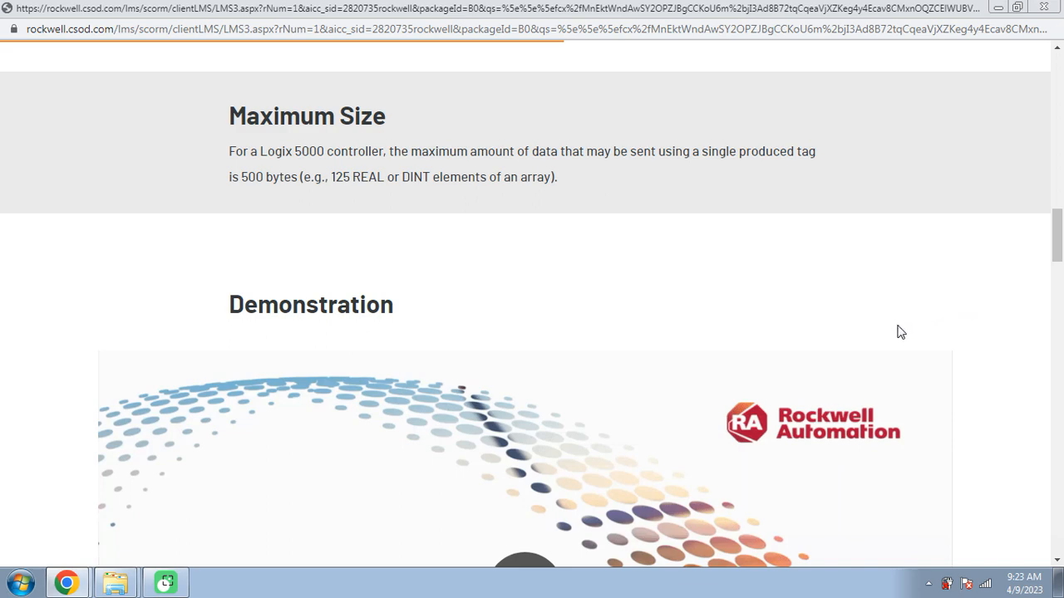
scroll(782, 364, down, 1)
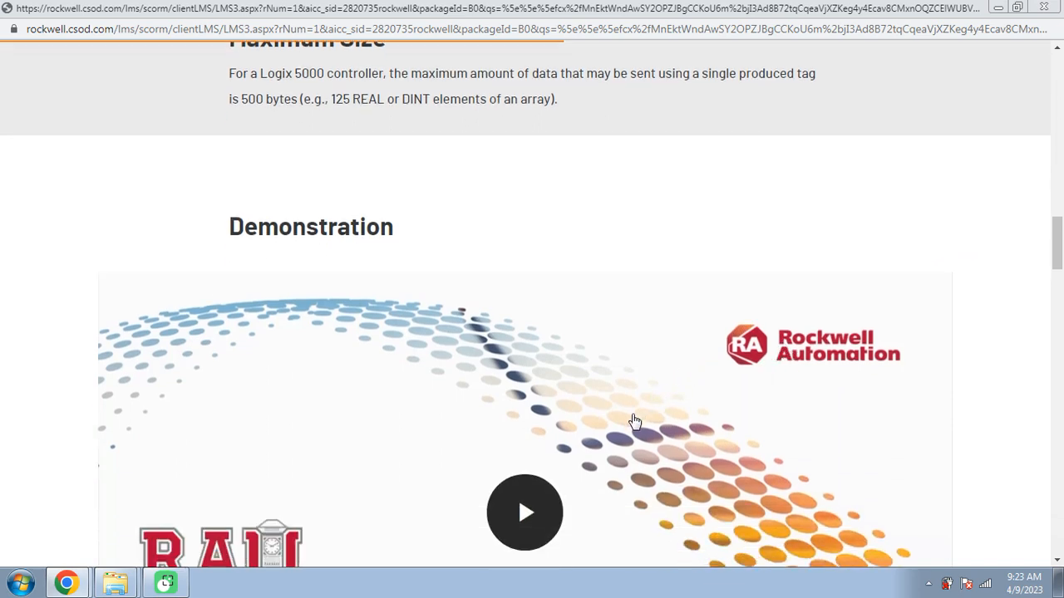
click(536, 511)
click(898, 537)
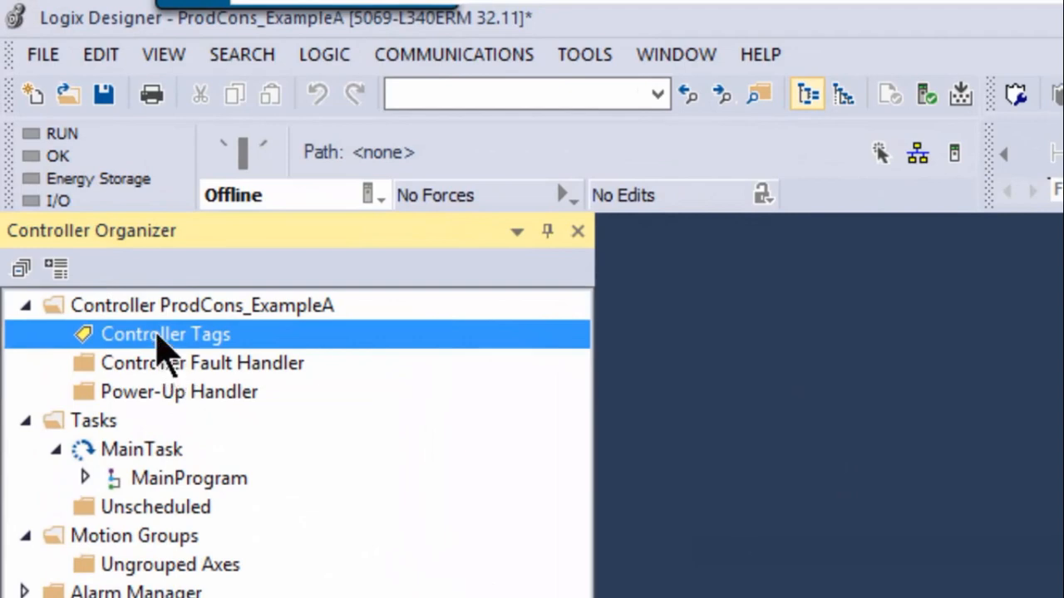
Start a new controller tag in ProdCons_ExampleA named ProducedTag, with type Produced and data type DINT
right_click(164, 347)
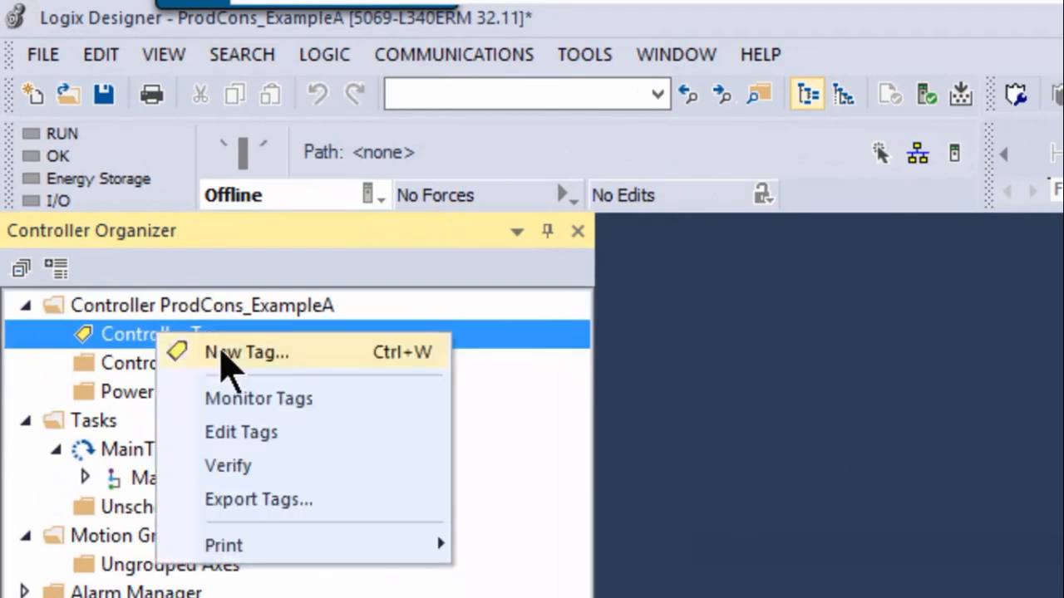
click(222, 351)
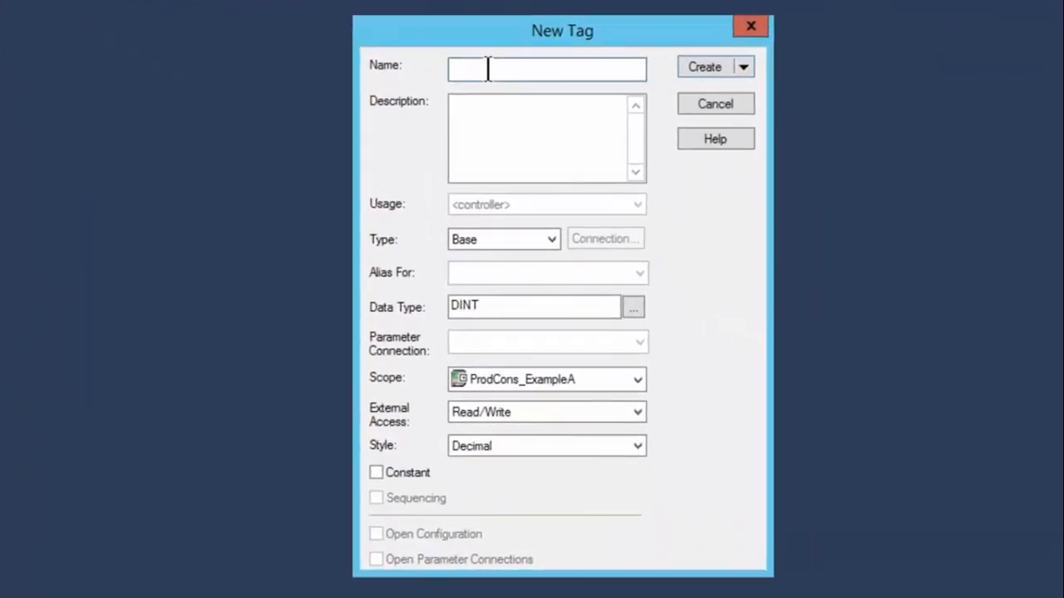
text(ProducedTag)
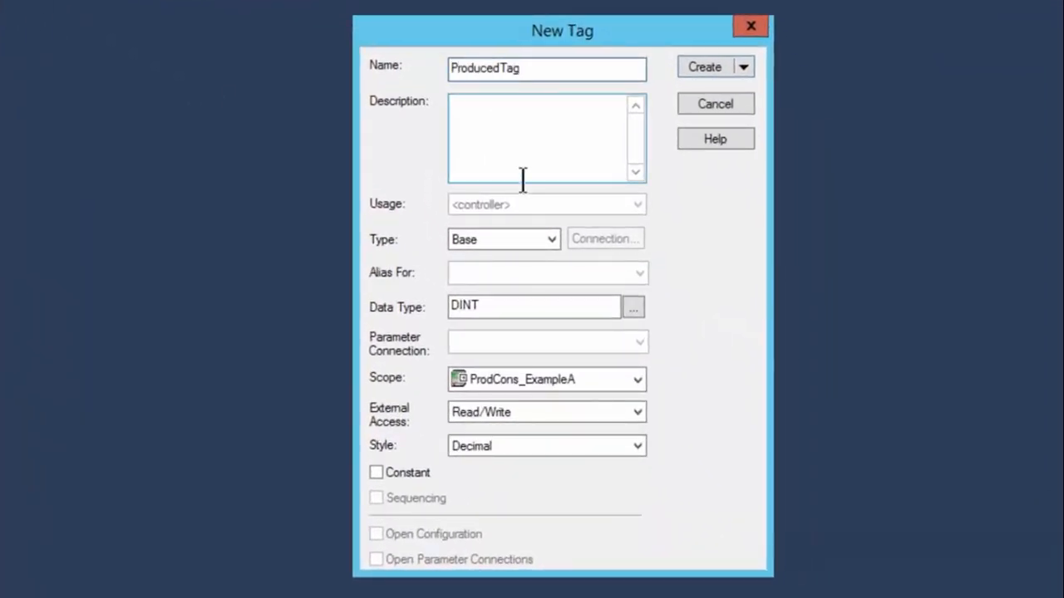
click(547, 236)
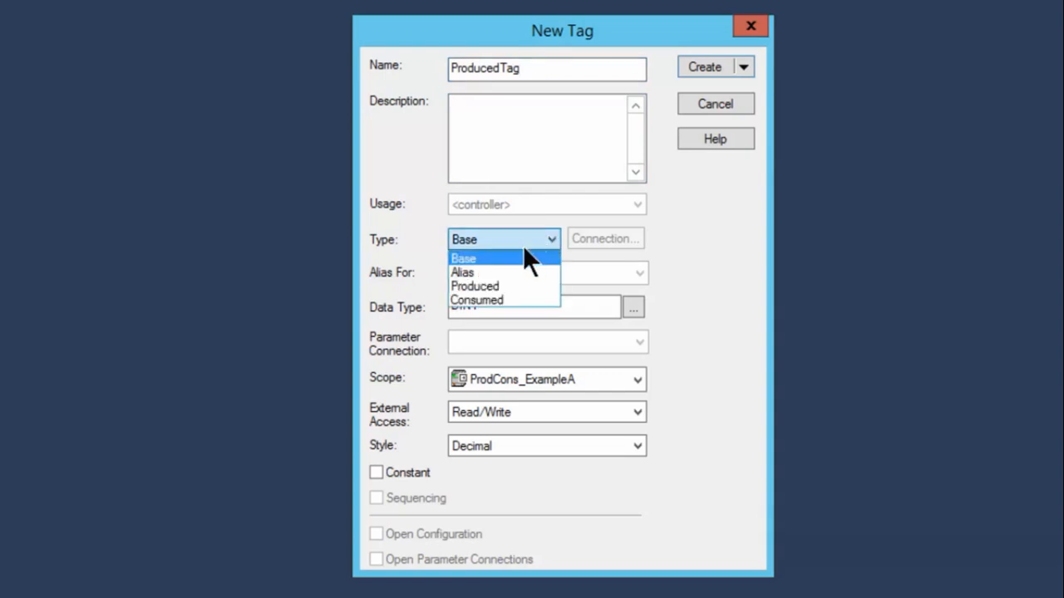
click(507, 286)
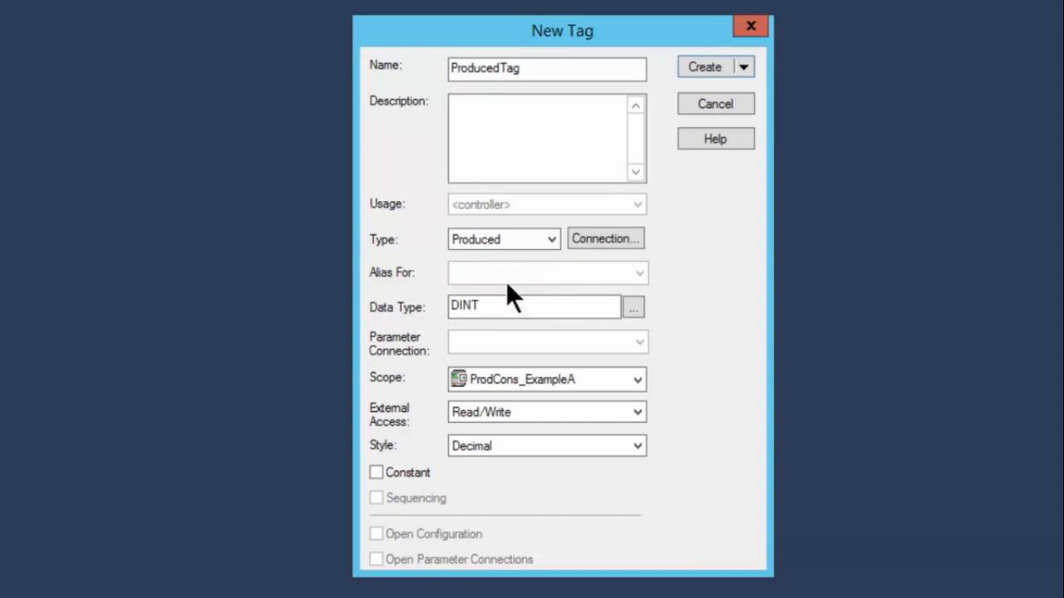
click(492, 307)
Set Max Consumers to 1 in the produced tag's connection settings and create the tag
click(605, 239)
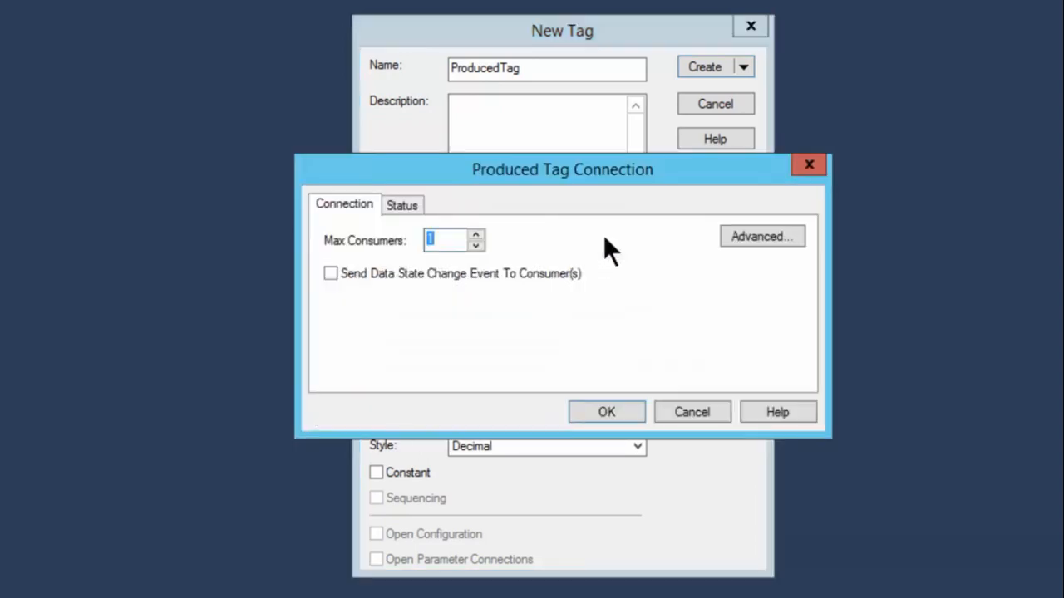
click(478, 233)
click(477, 233)
click(477, 234)
click(478, 233)
click(475, 245)
click(475, 246)
click(475, 245)
click(475, 245)
click(606, 412)
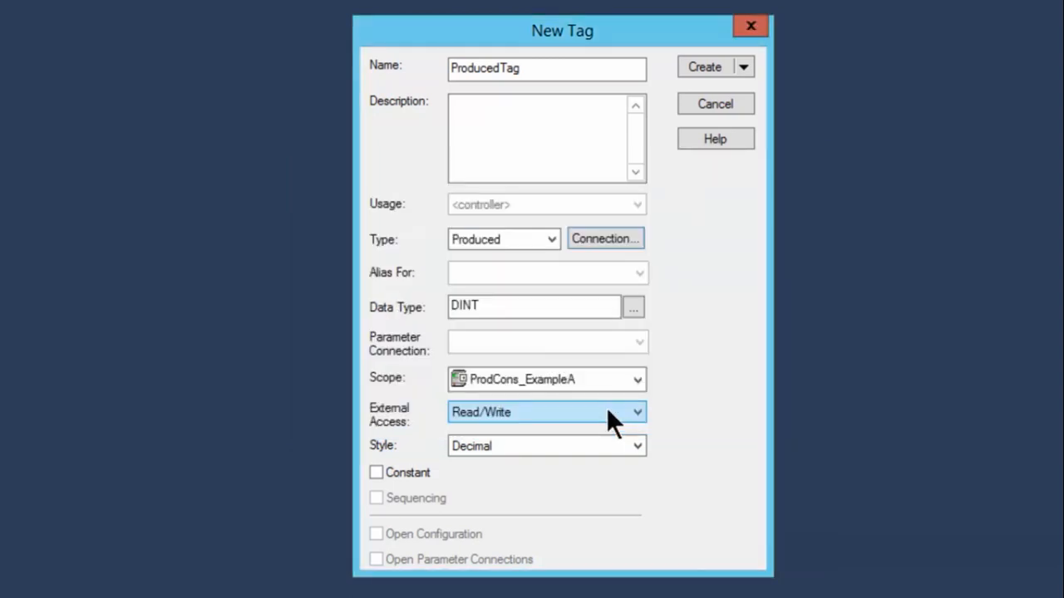
click(705, 66)
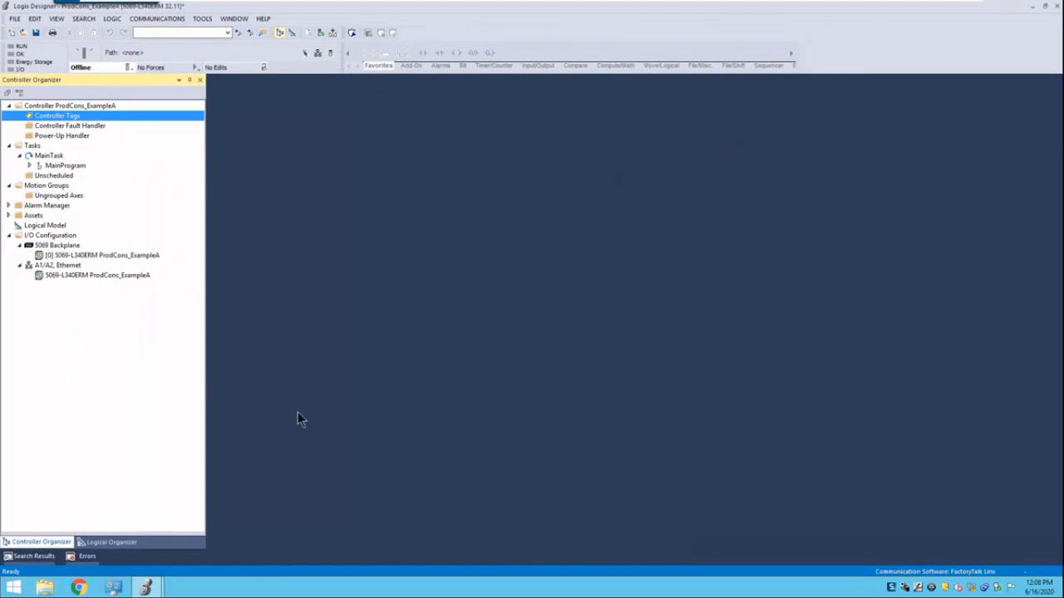
In the ProdCons_ExampleB project, search the module catalog for L340 and add a 5069-L340ERM controller under Ethernet
click(146, 589)
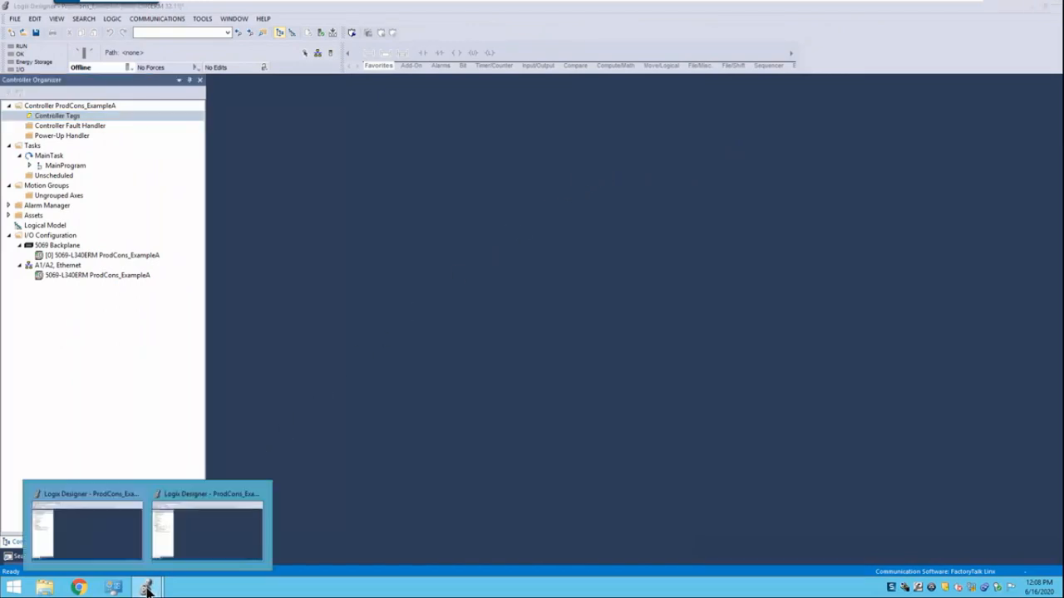
click(201, 533)
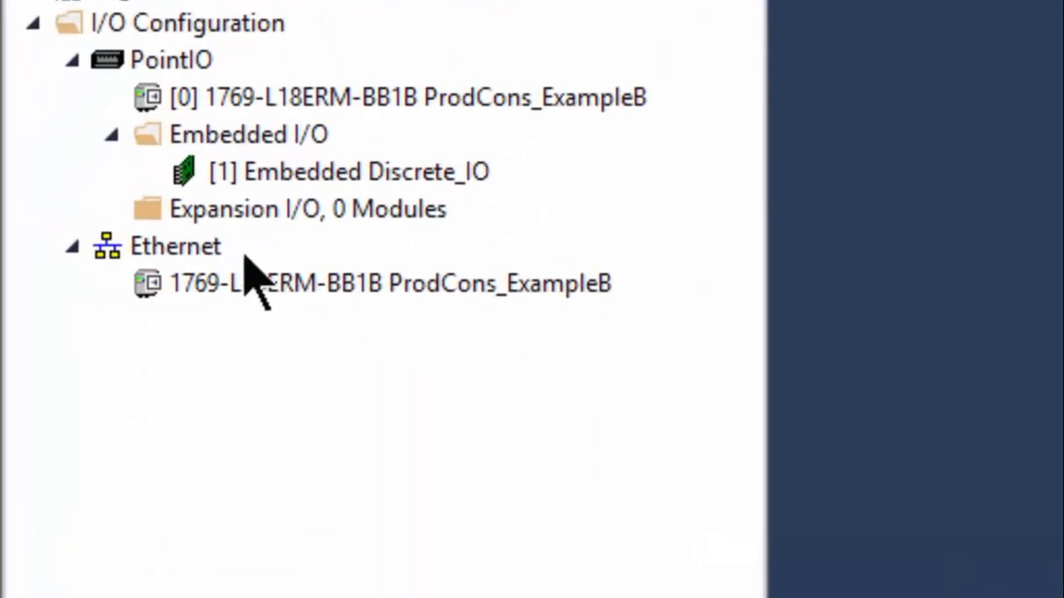
click(170, 253)
right_click(171, 265)
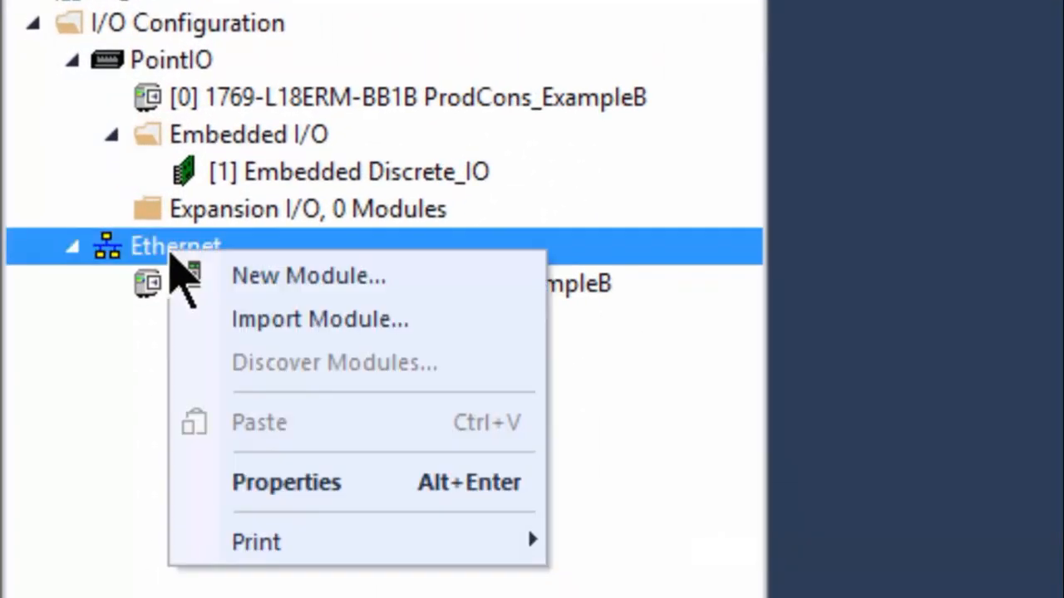
click(331, 278)
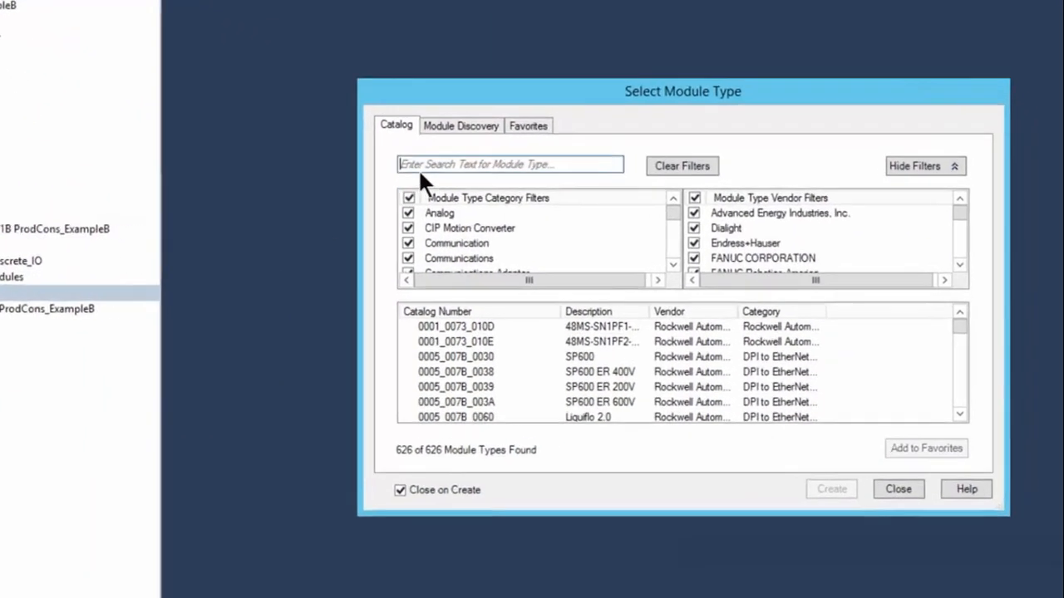
click(532, 180)
text(L340)
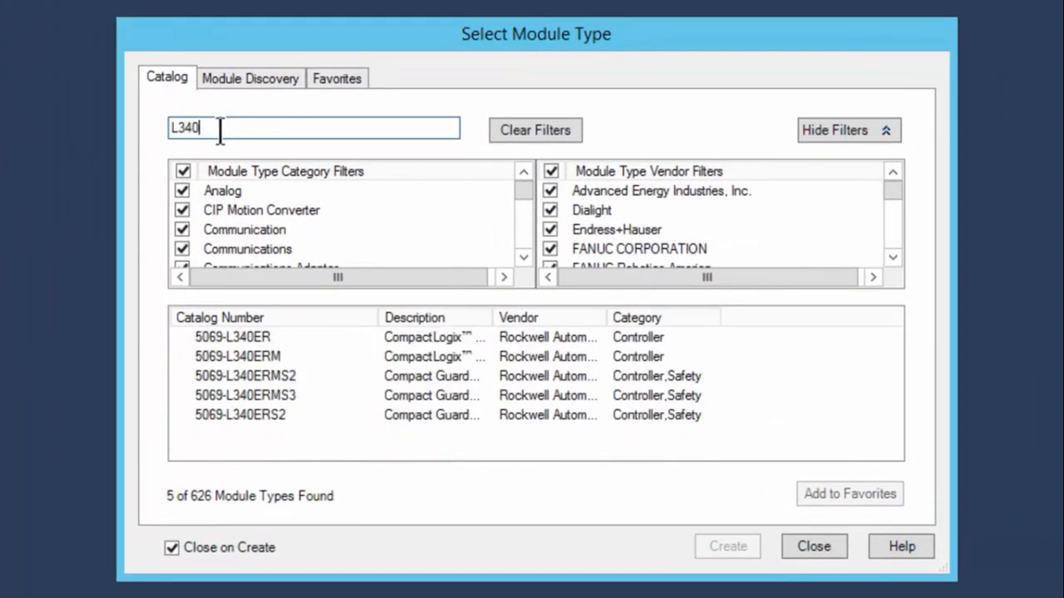
click(269, 355)
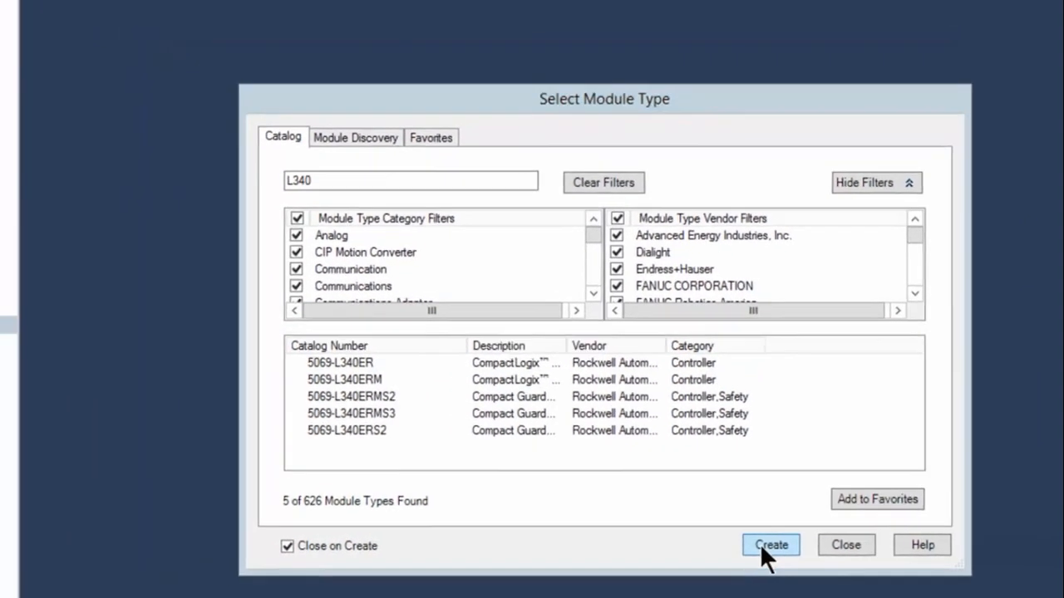
click(721, 546)
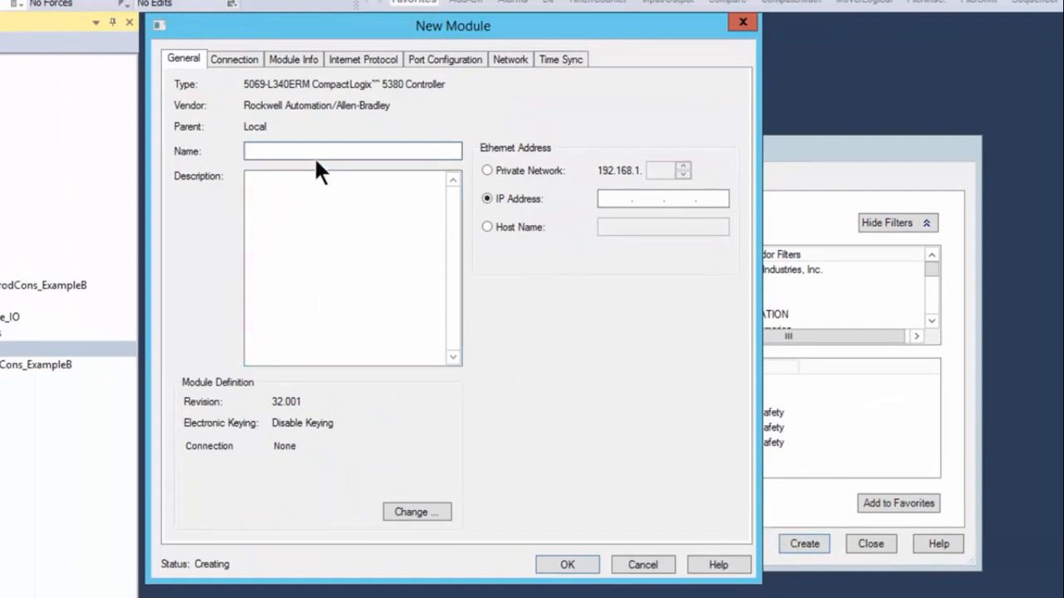
Name the new module ProducingController and give it the private network address 192.168.1.11
text(ProducingController)
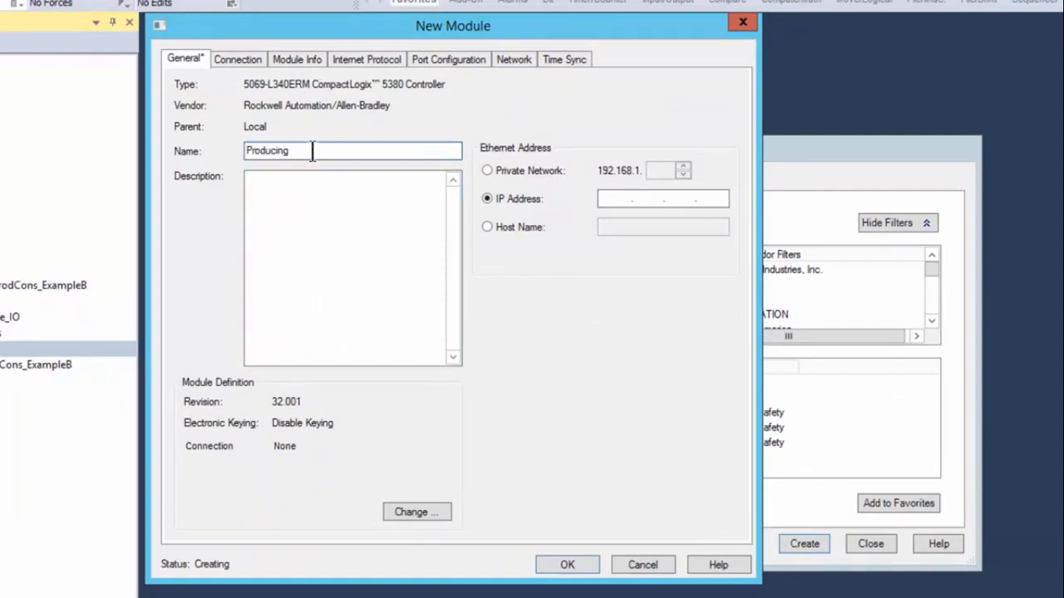
click(487, 171)
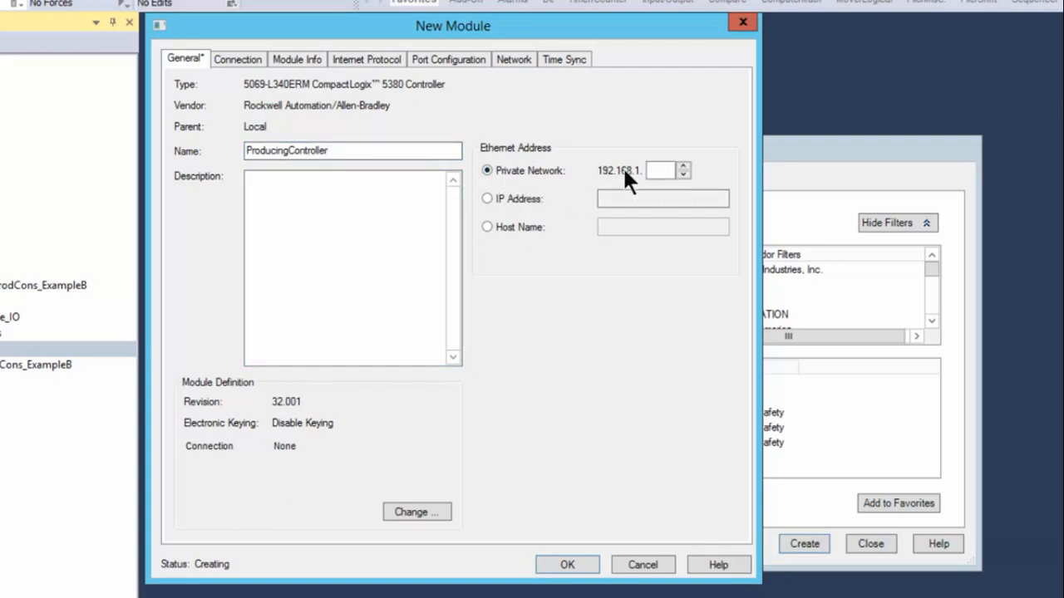
click(657, 170)
text(11)
click(568, 565)
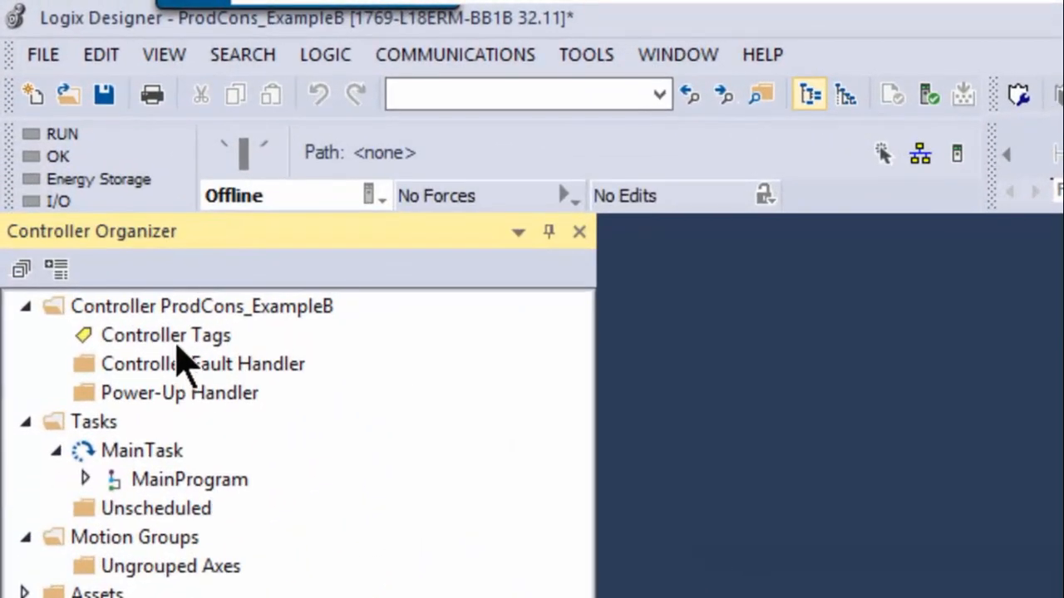
Start a new controller tag in ProdCons_ExampleB named ConsumedTag, with type Consumed
right_click(170, 334)
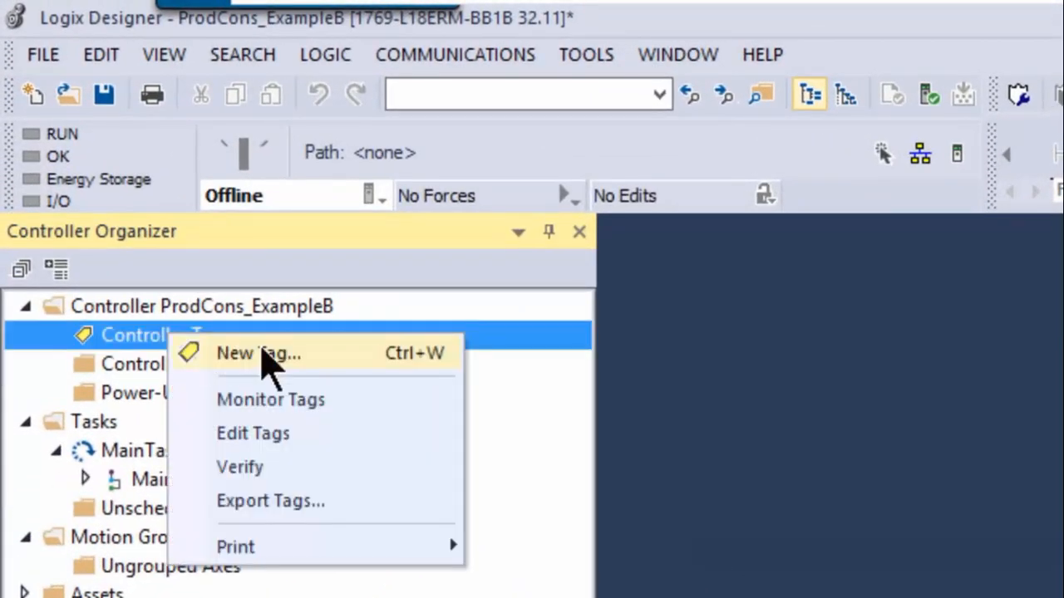
click(268, 353)
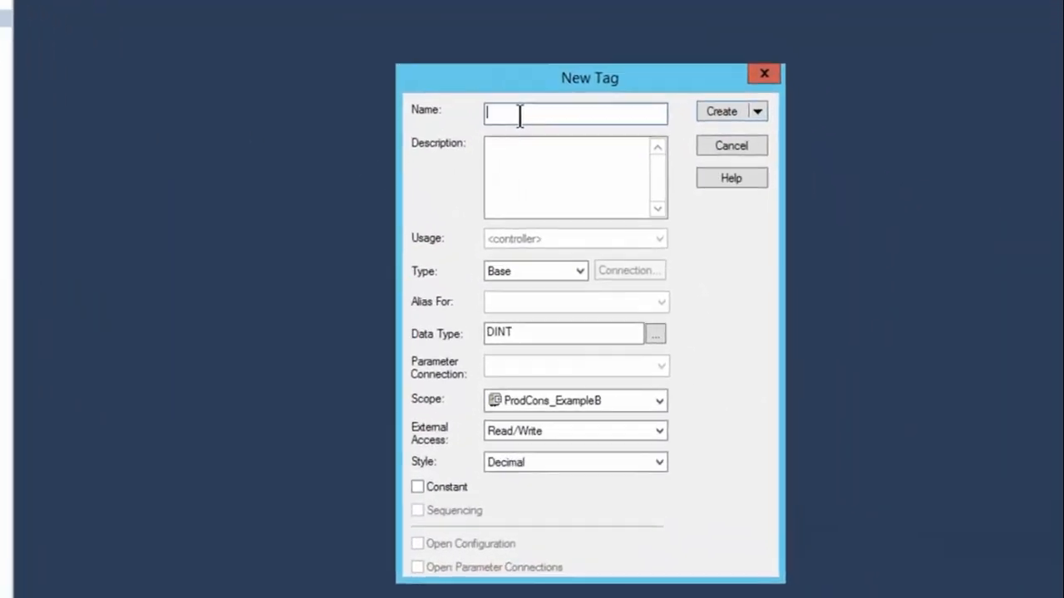
text(ConsumedTag)
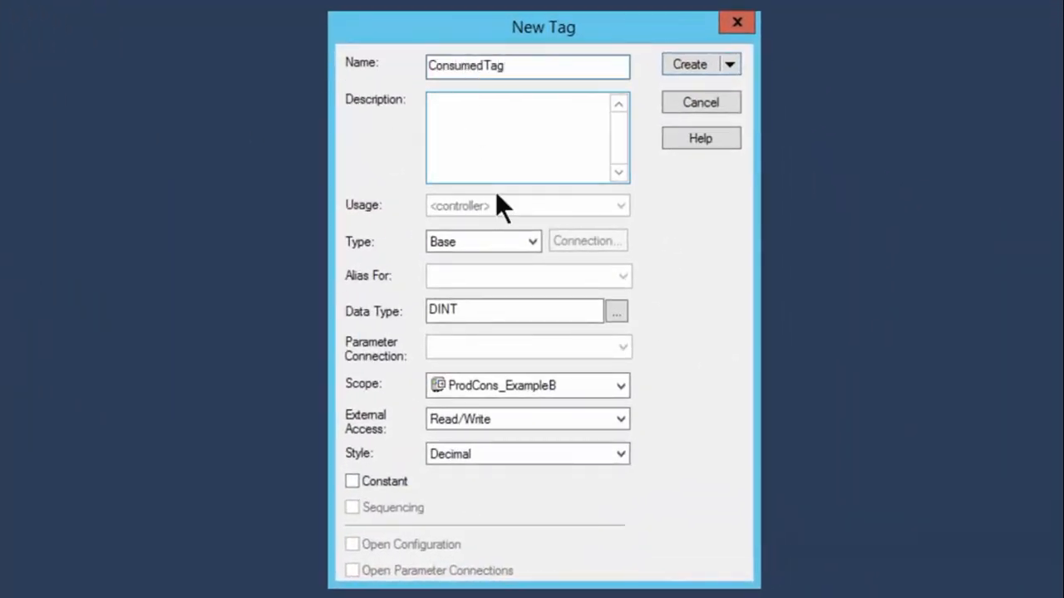
click(532, 241)
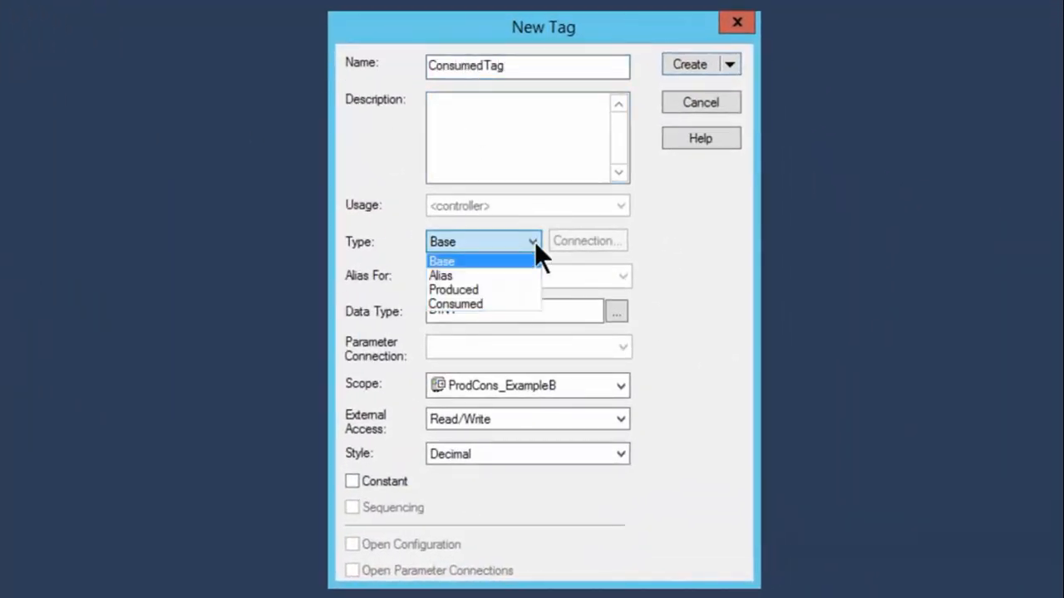
click(486, 303)
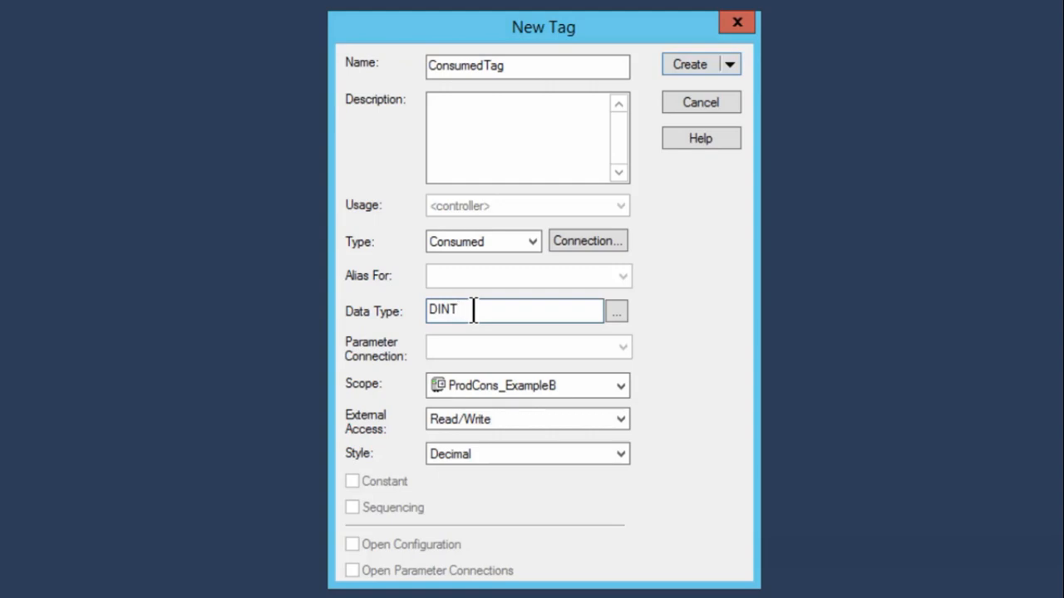
Set ConsumedTag's connection to producer ProducingController with remote data ProducedTag, keep the 20.0 ms RPI, and create the tag
click(571, 241)
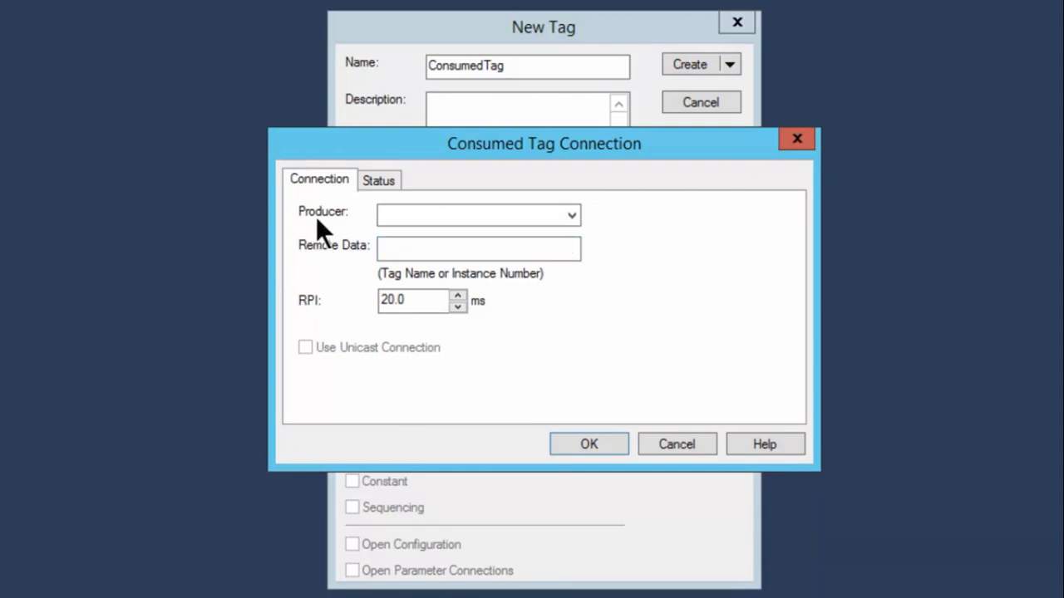
click(570, 218)
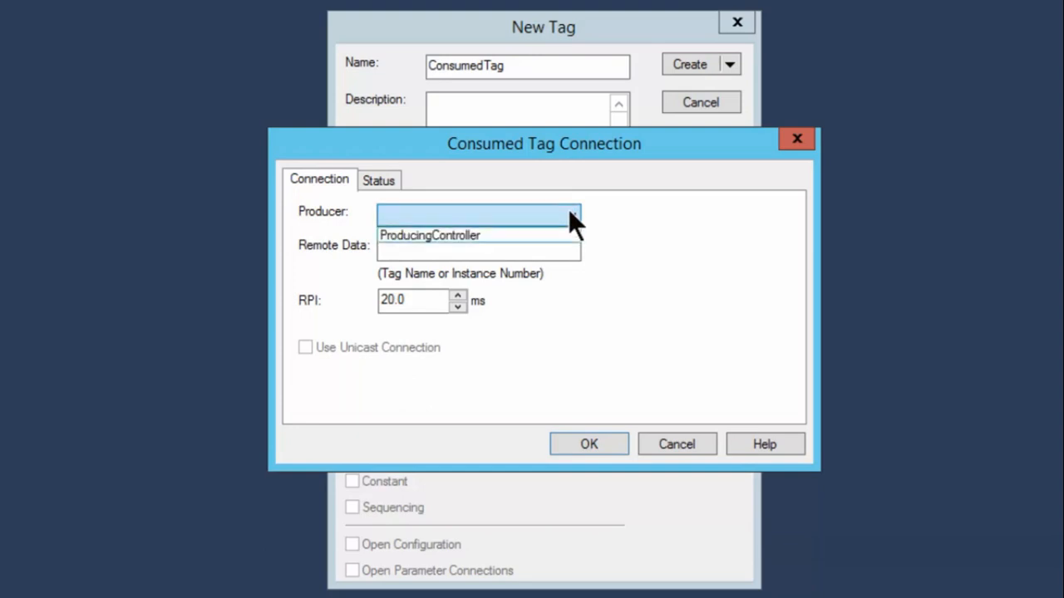
click(462, 234)
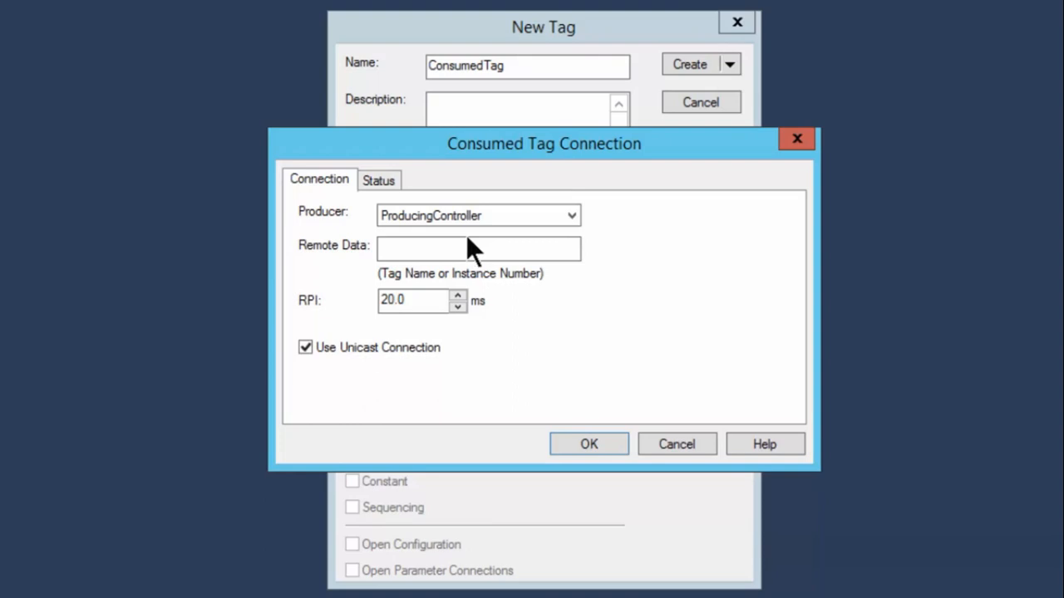
click(485, 246)
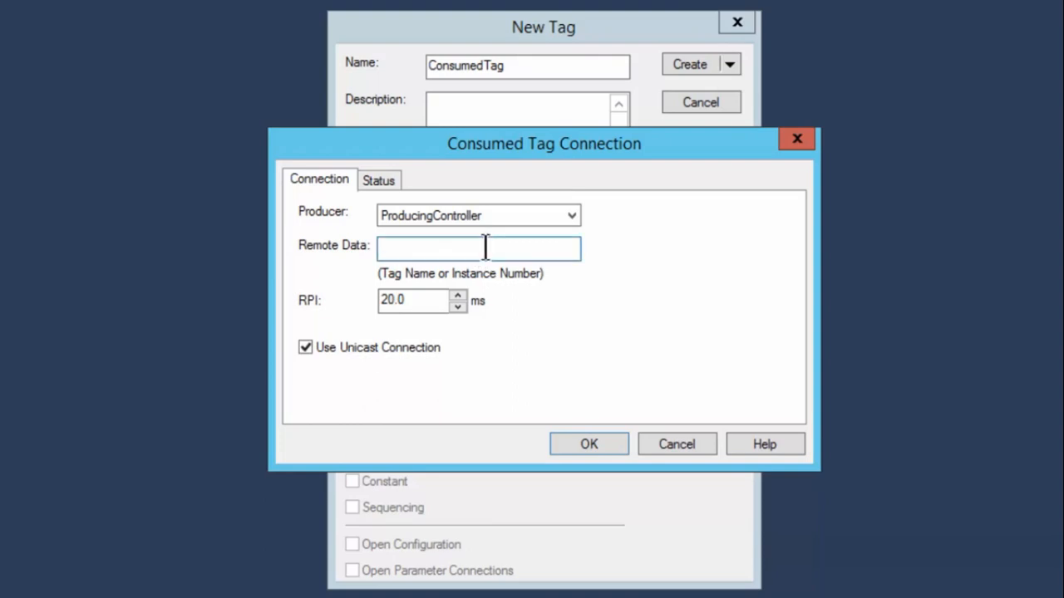
text(ProducedTag)
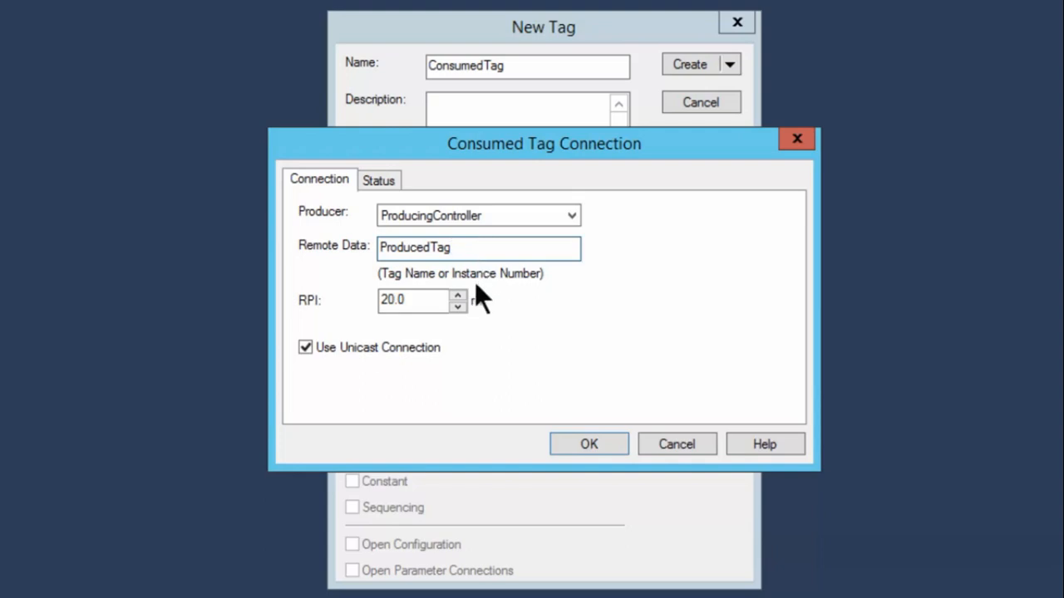
click(427, 301)
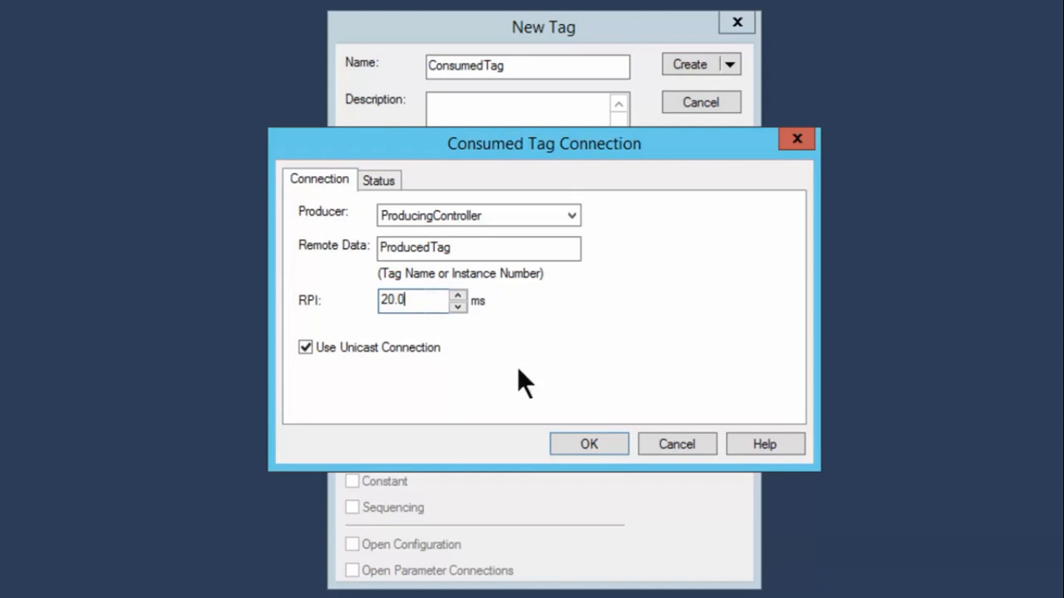
click(595, 441)
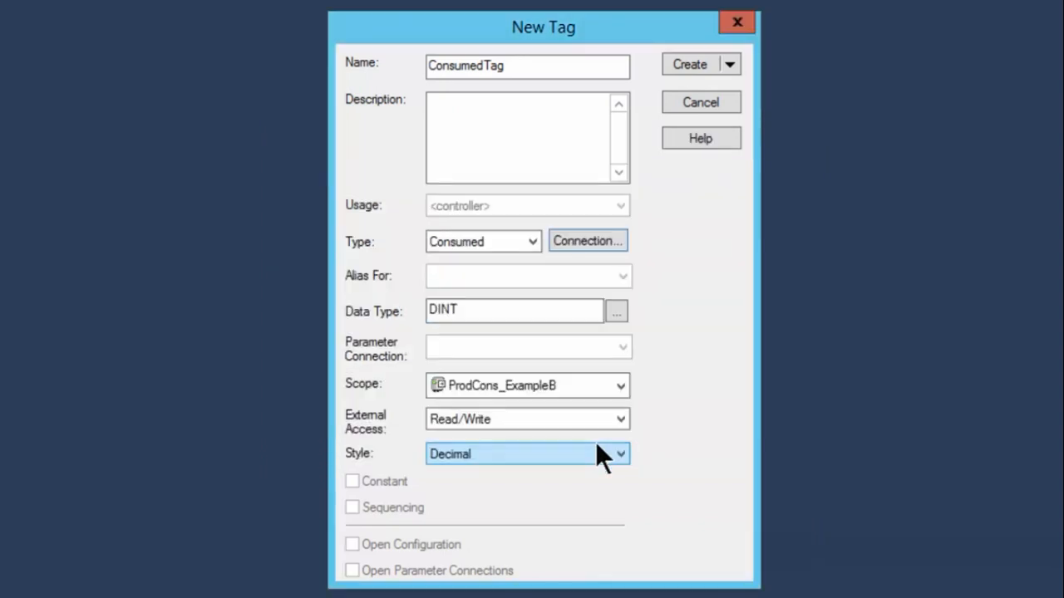
click(691, 63)
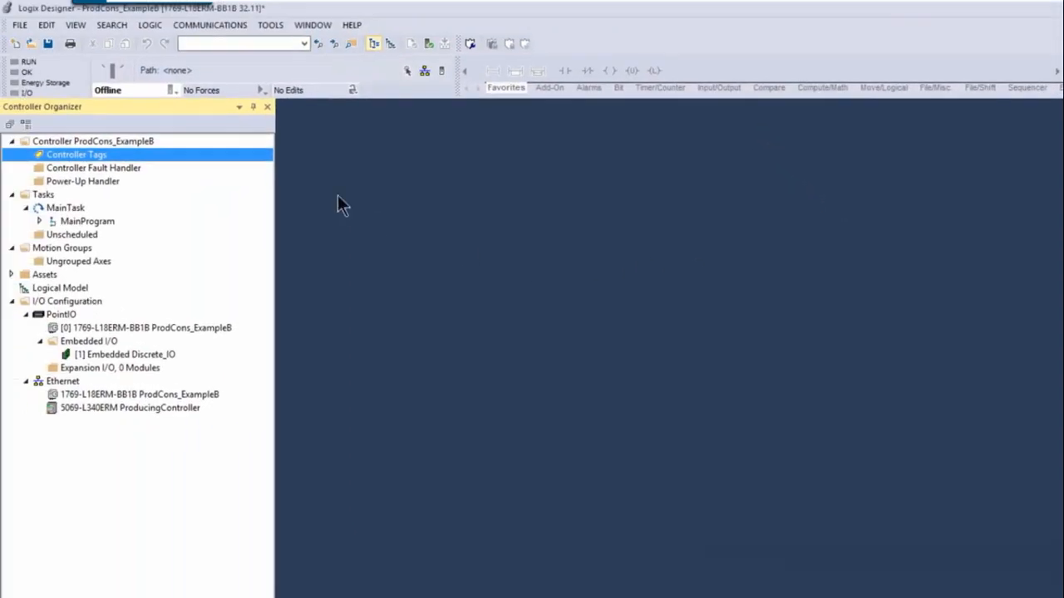
Browse the EtherNet network and download ProdCons_ExampleB to the 1769-L18ERM-BB1B controller at 192.168.1.21
click(205, 25)
click(210, 37)
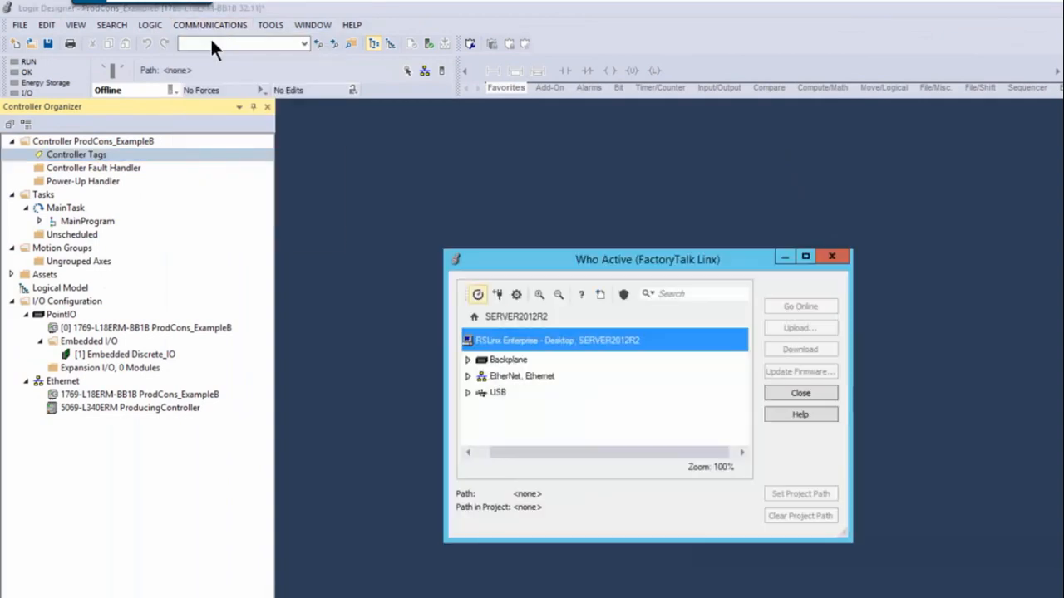
click(467, 374)
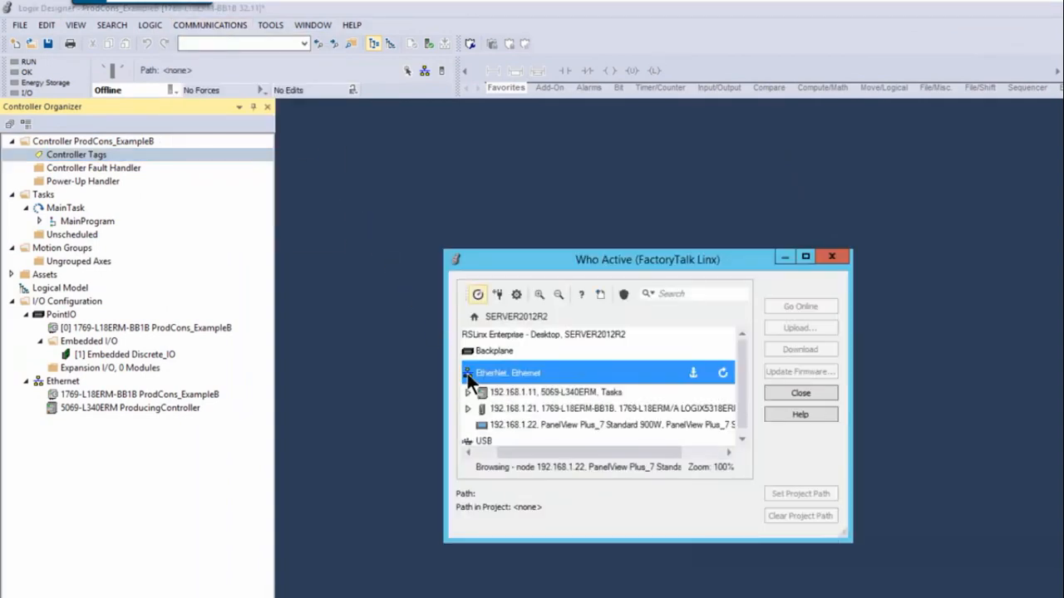
click(577, 404)
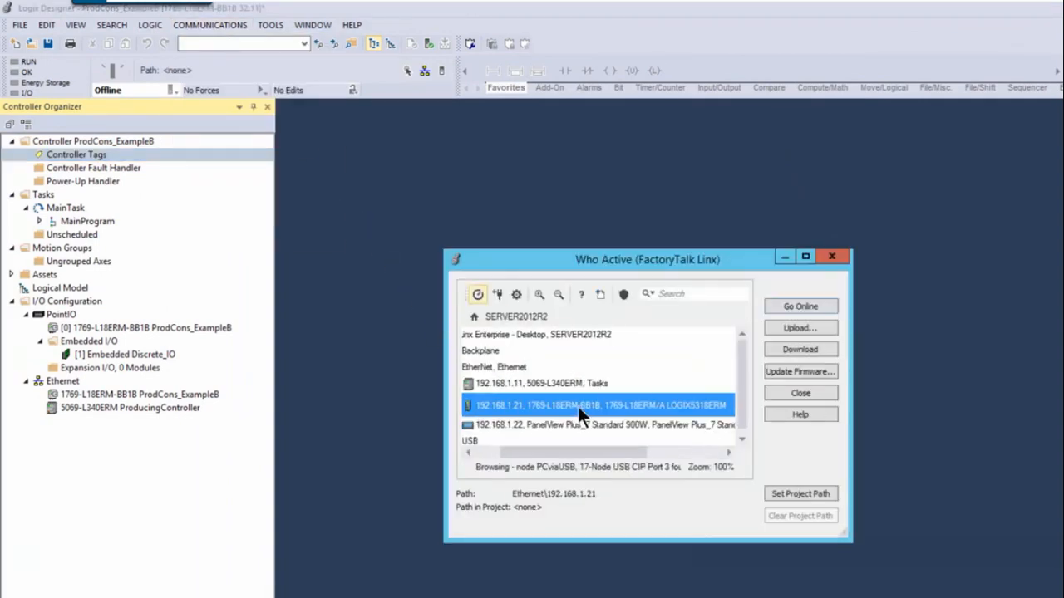
click(790, 350)
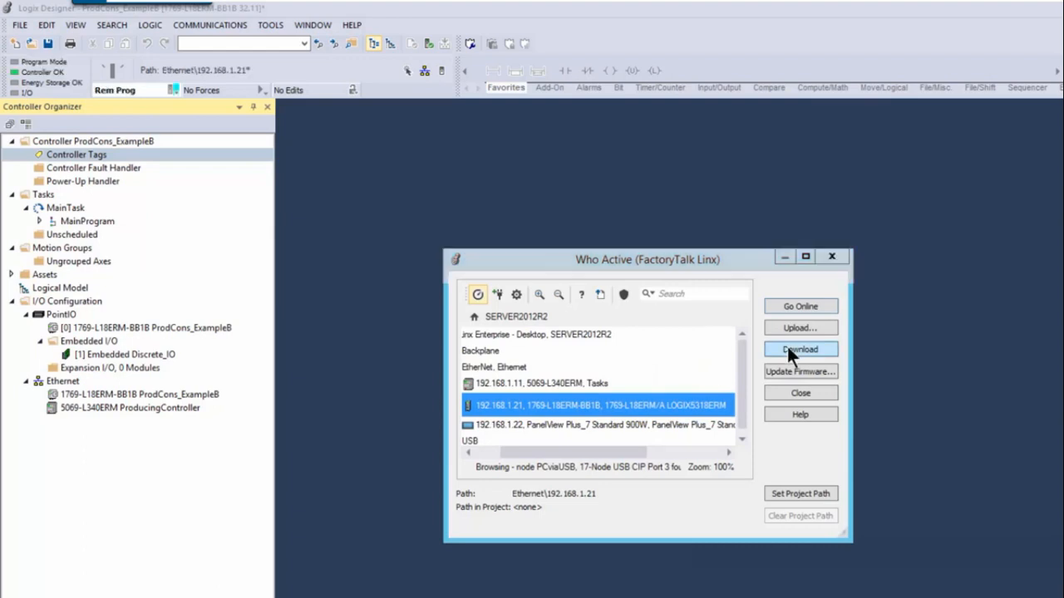
click(582, 536)
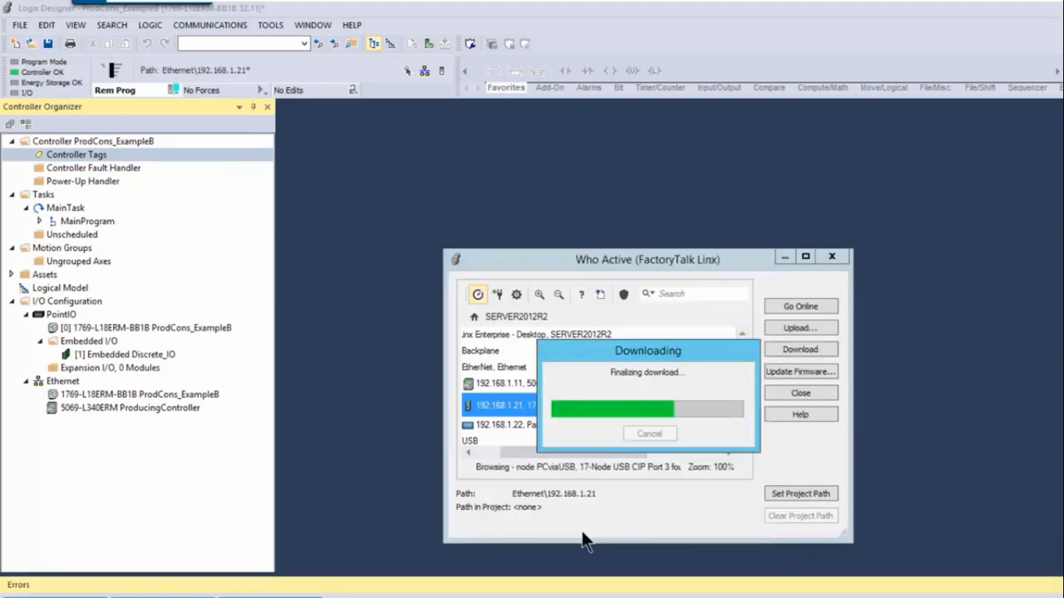
Switch the ProdCons_ExampleB controller to Run Mode and confirm the change
click(173, 90)
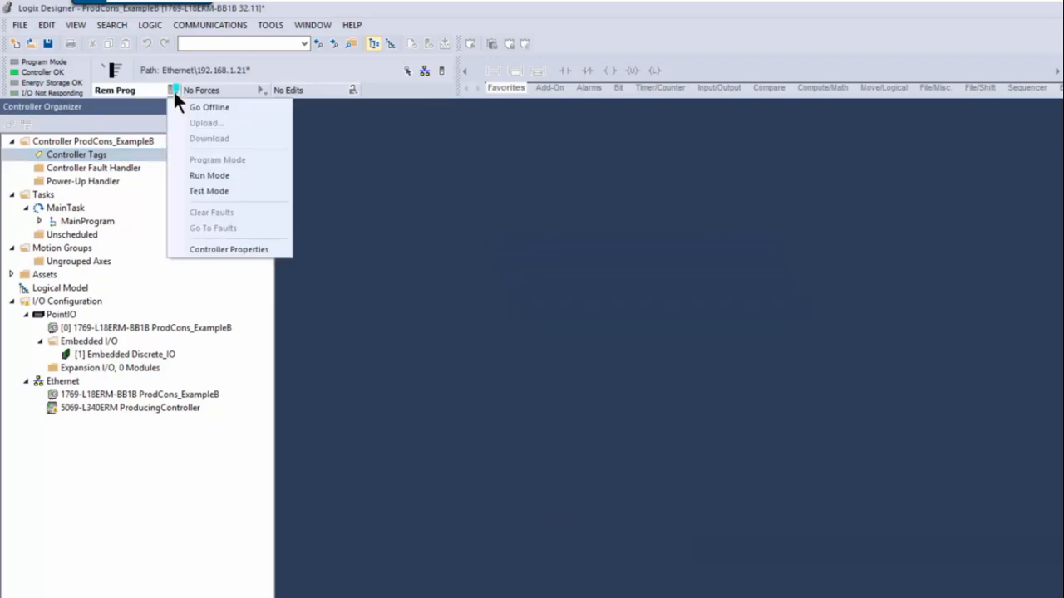
click(208, 172)
click(701, 422)
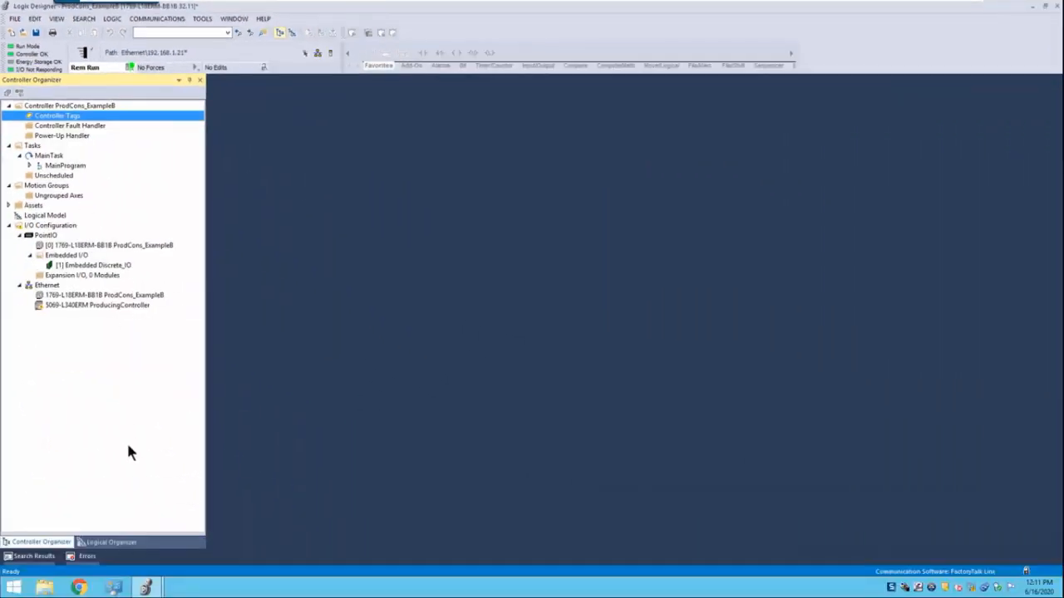
Download the ProdCons_ExampleA project to the 5069-L340ERM controller at 192.168.1.11 and return it to Remote Run
click(145, 588)
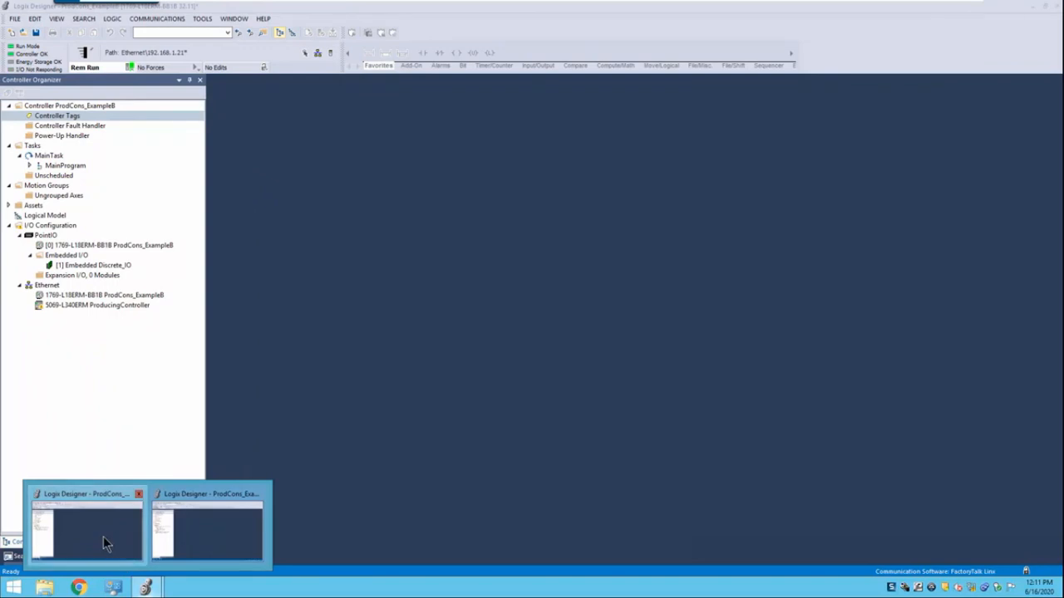
click(104, 539)
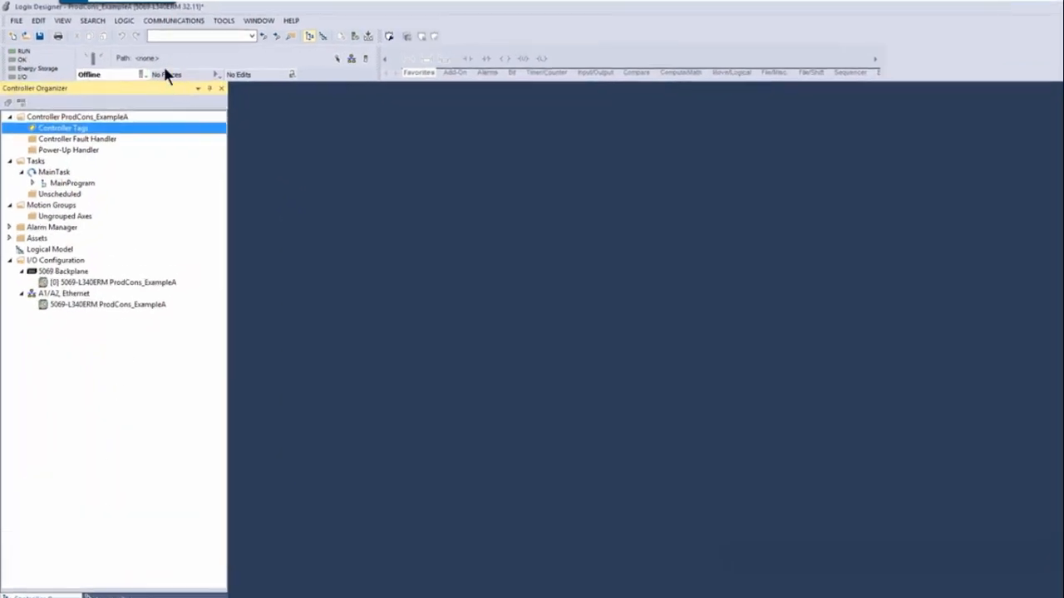
click(173, 20)
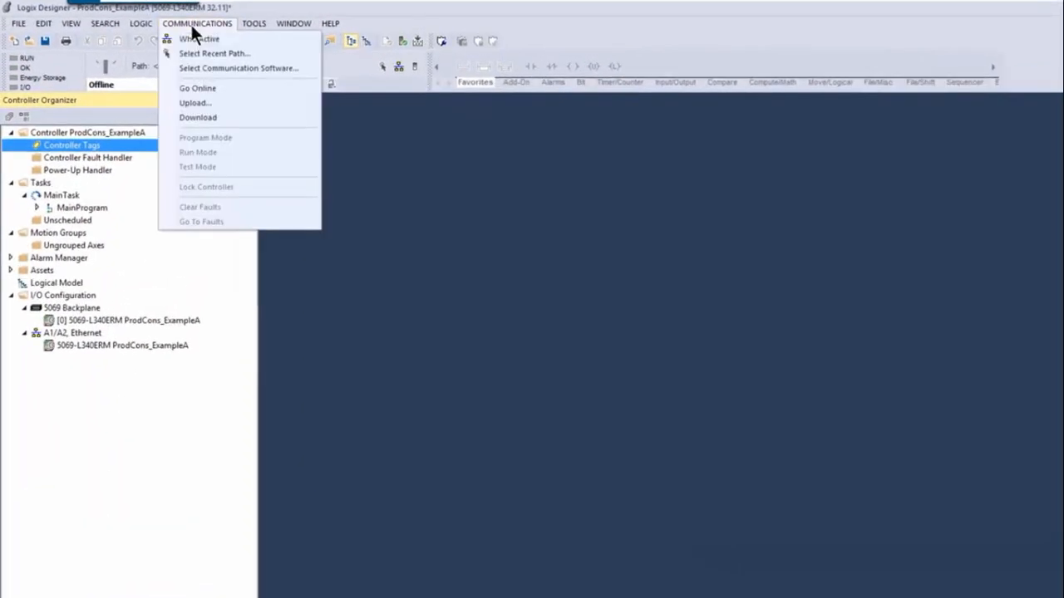
click(166, 33)
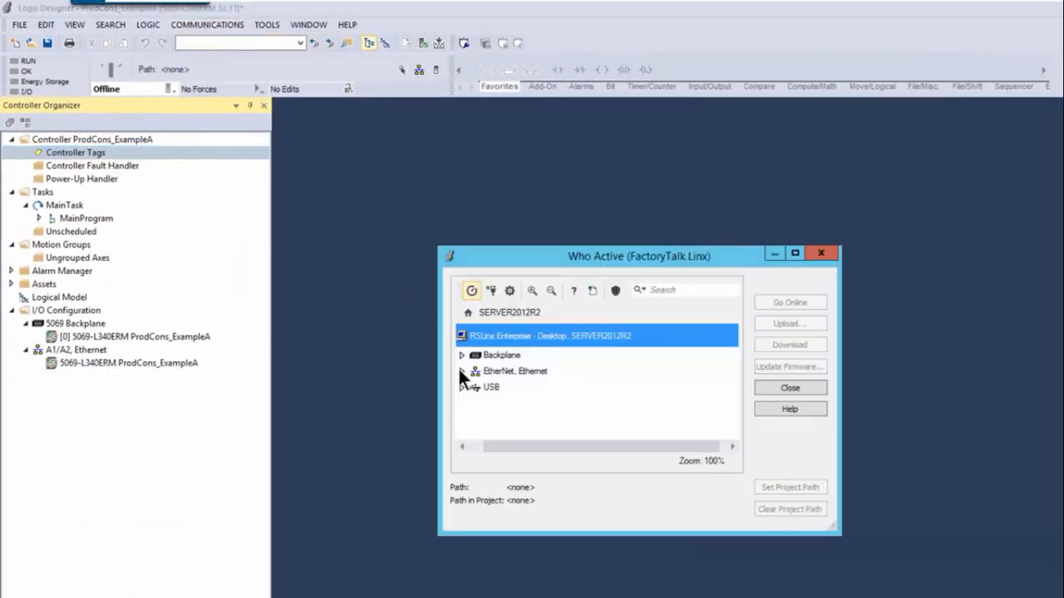
click(461, 370)
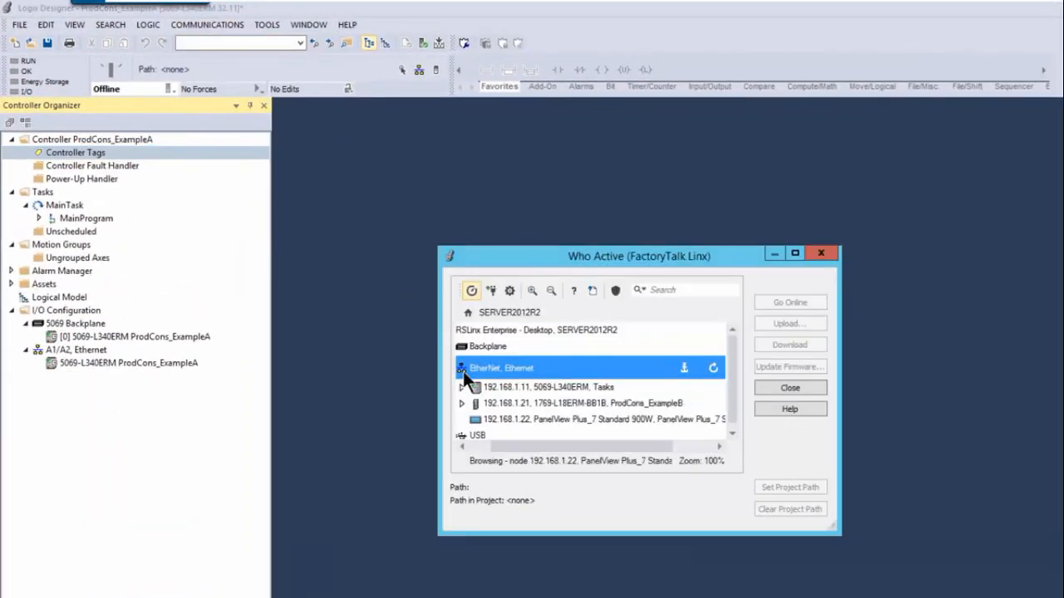
click(551, 387)
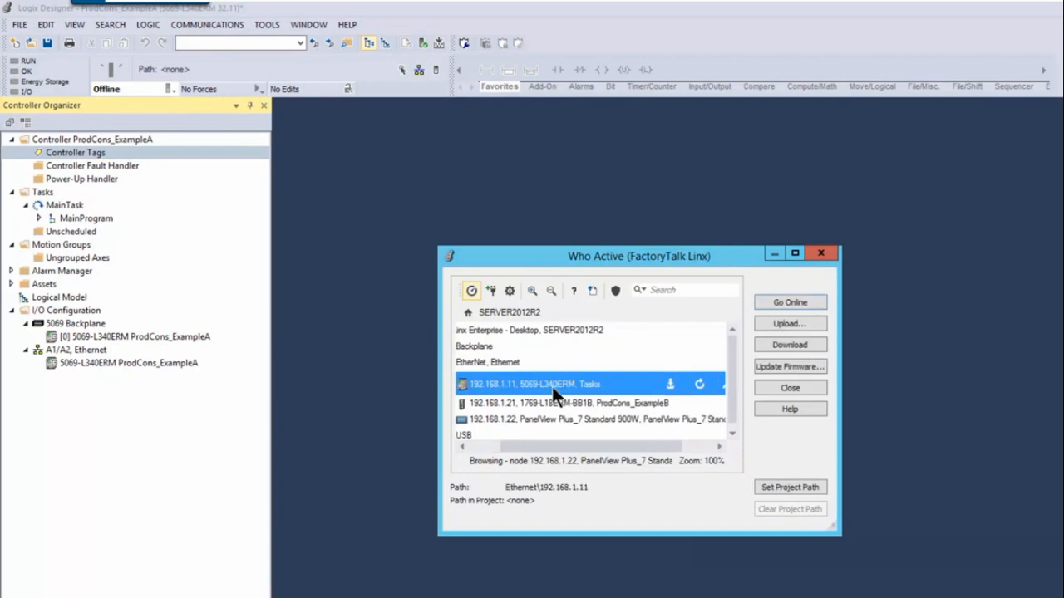
click(790, 342)
click(570, 541)
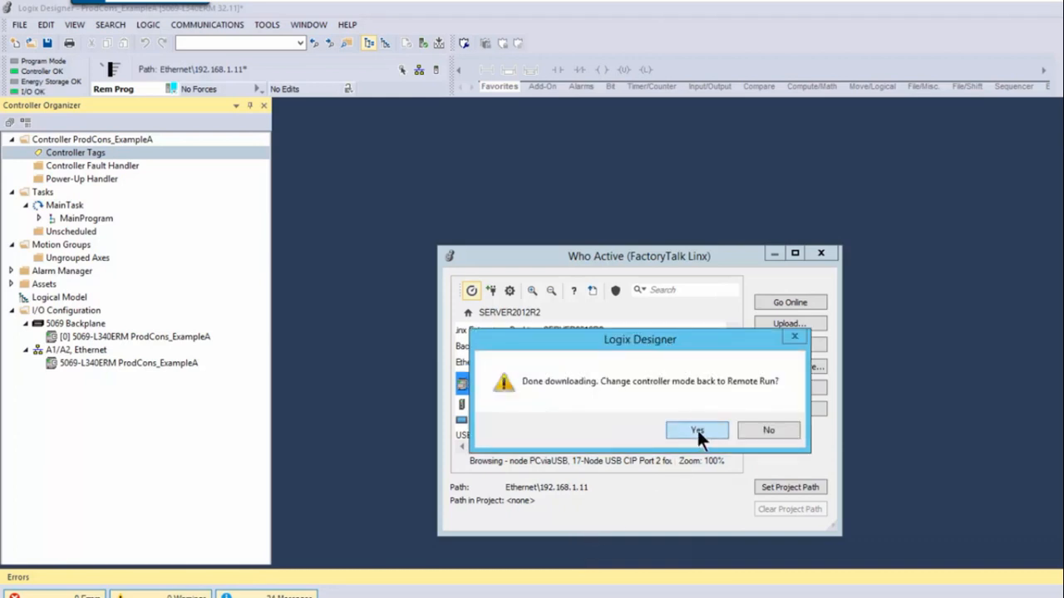
click(696, 429)
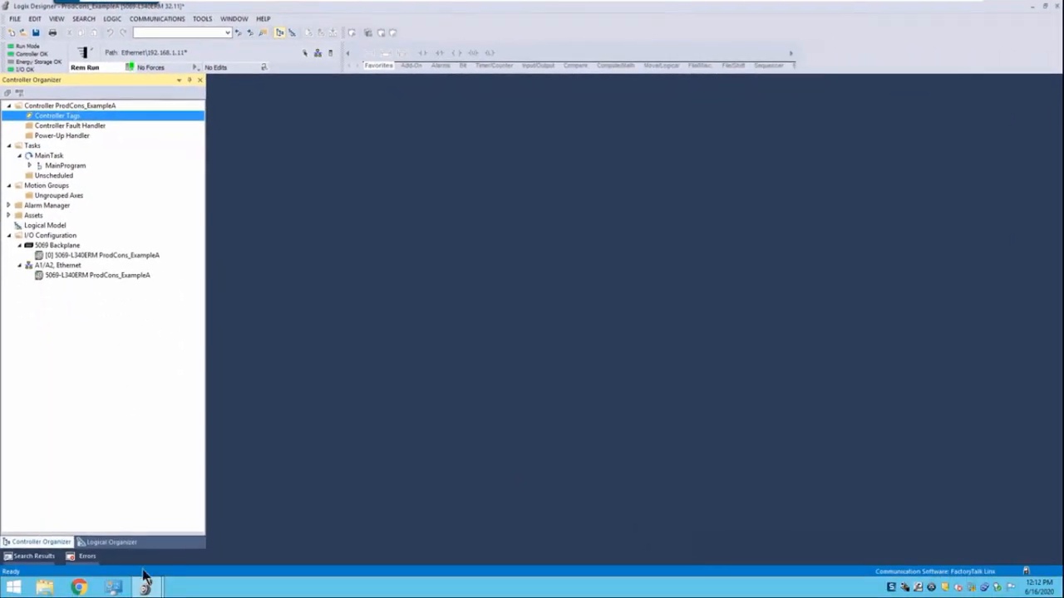
Return to the ProdCons_ExampleB project and open its controller tags to view ConsumedTag
click(146, 582)
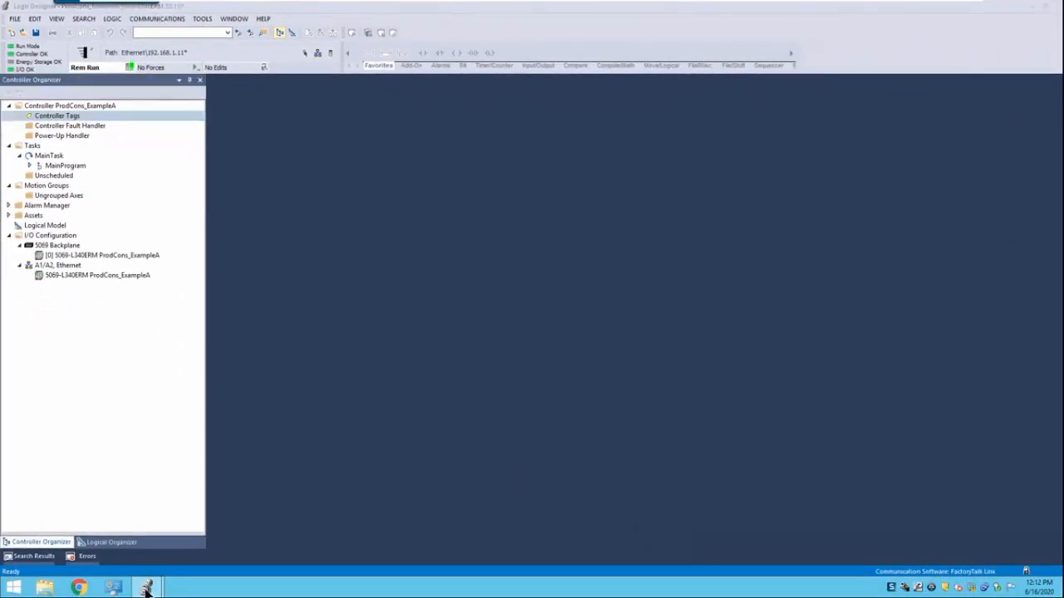
click(208, 538)
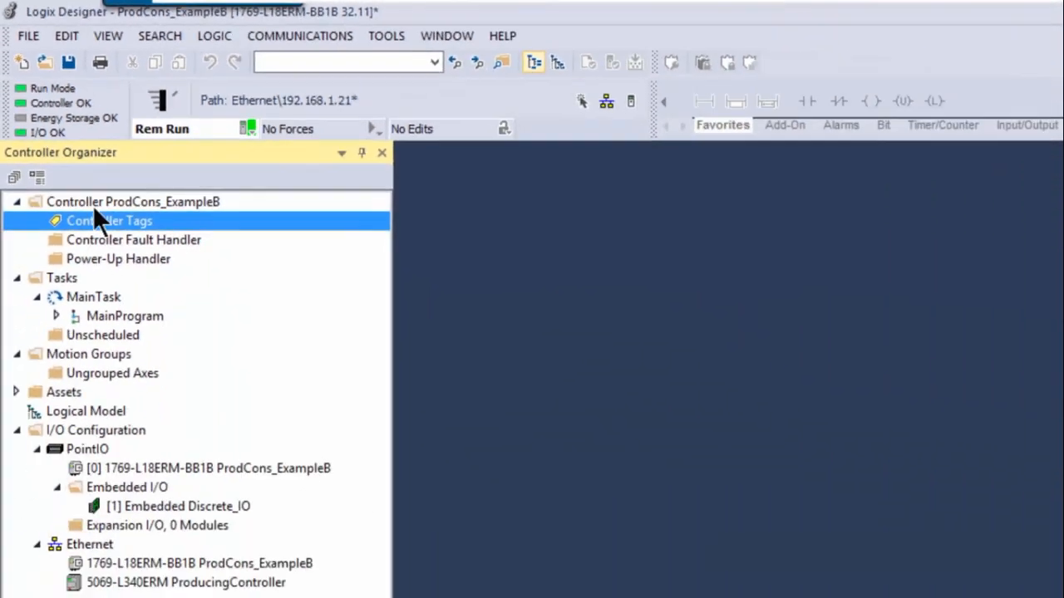
double_click(105, 219)
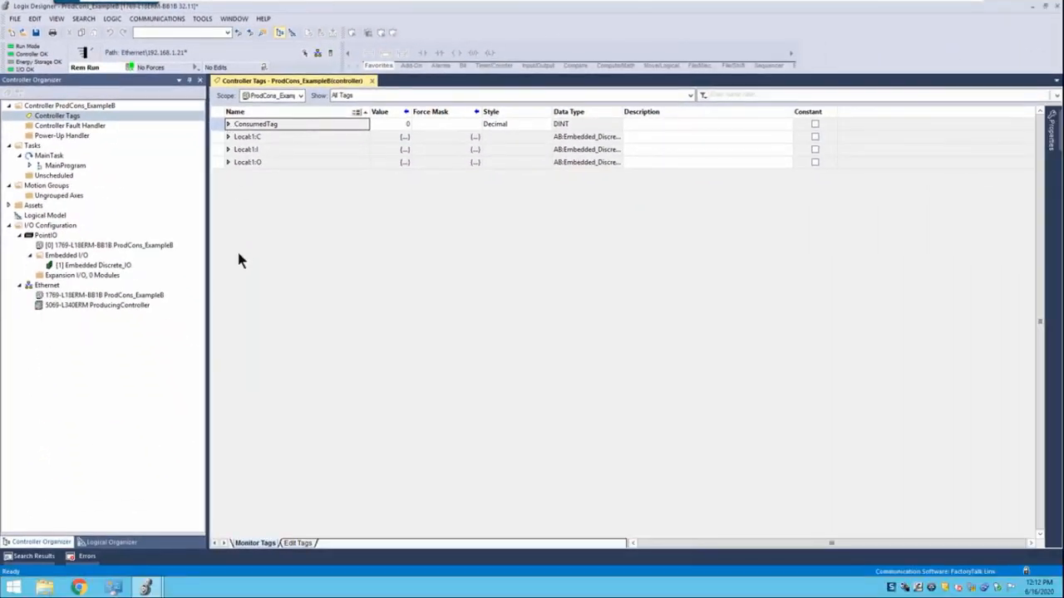
In the ProdCons_ExampleA project, monitor the controller tags and set ProducedTag's value to 32
mouse_move(146, 587)
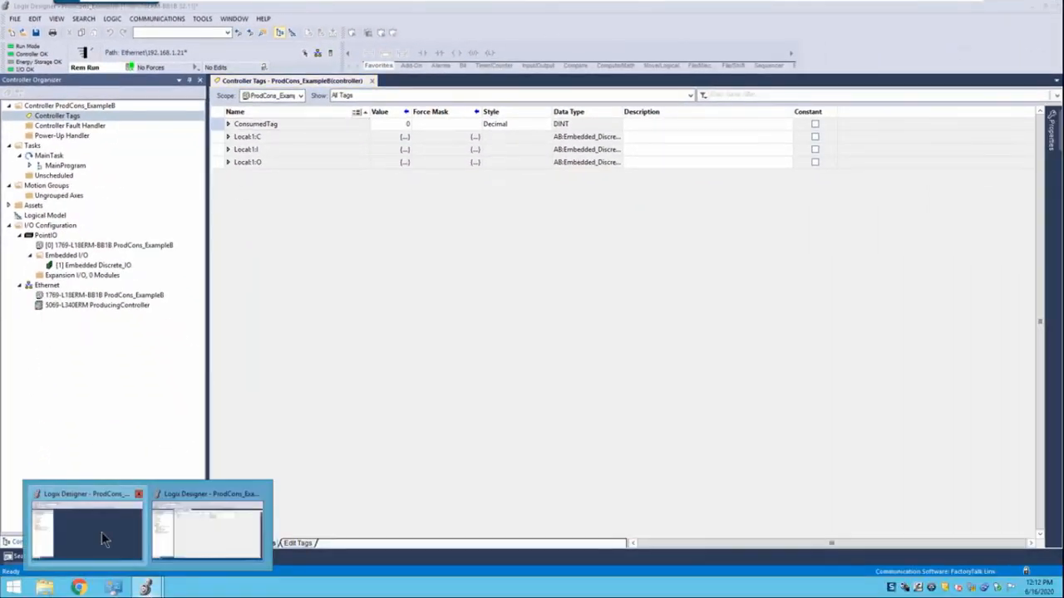
click(102, 532)
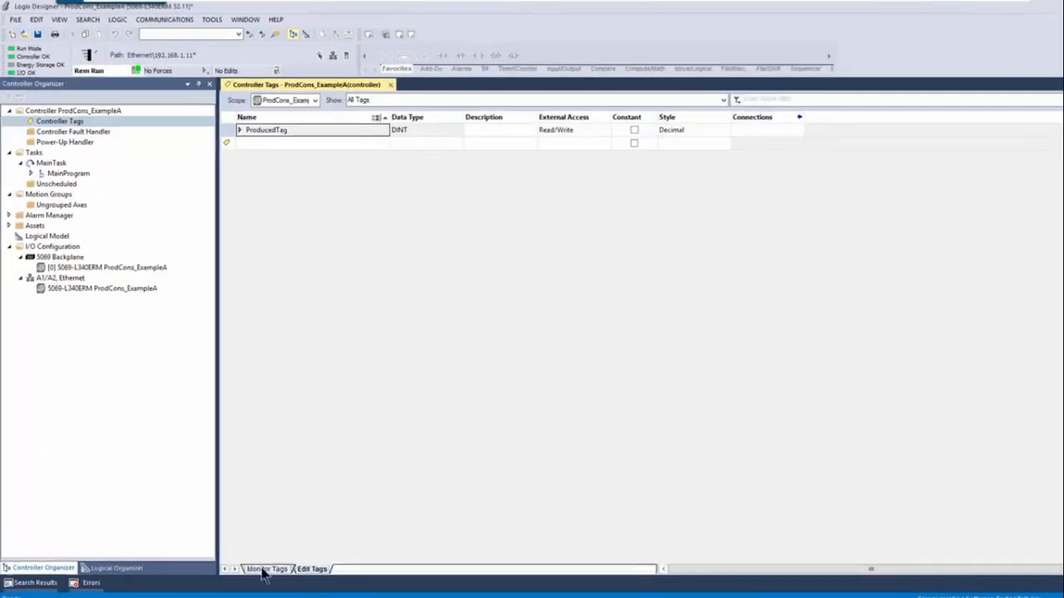
click(254, 543)
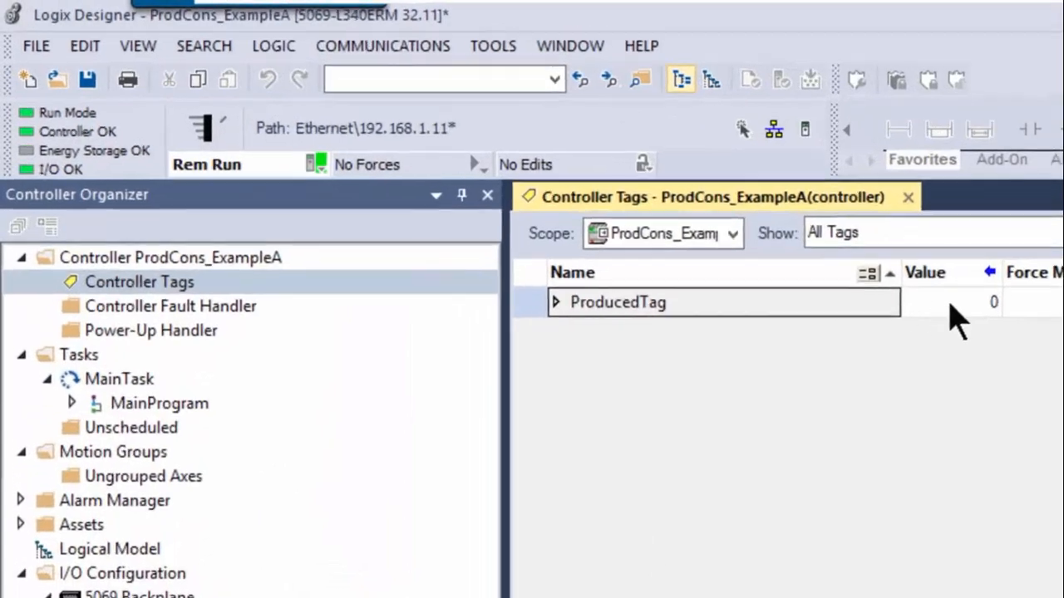
click(953, 304)
text(32)
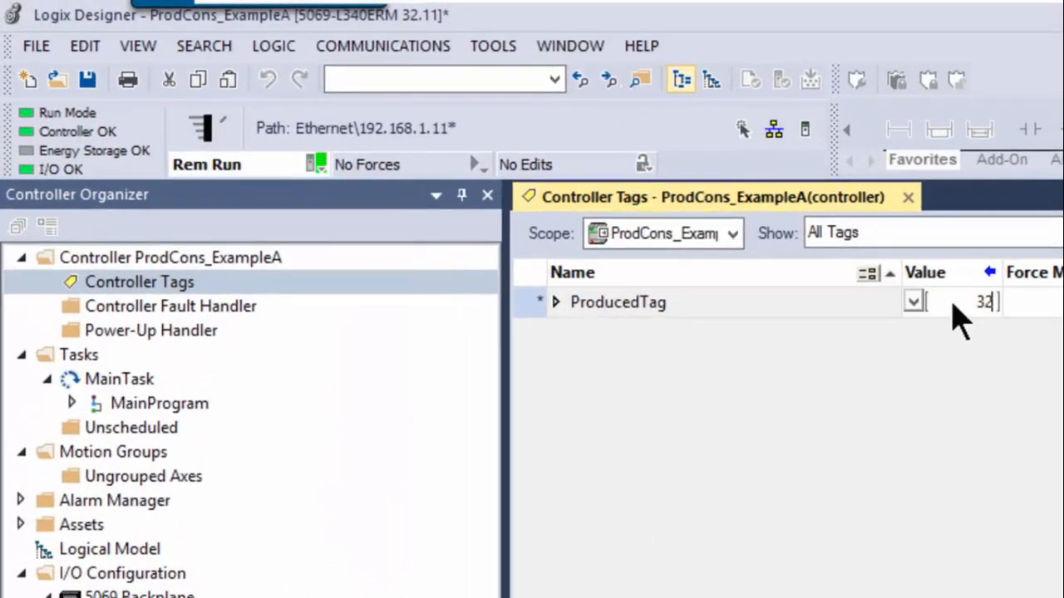
key(Return)
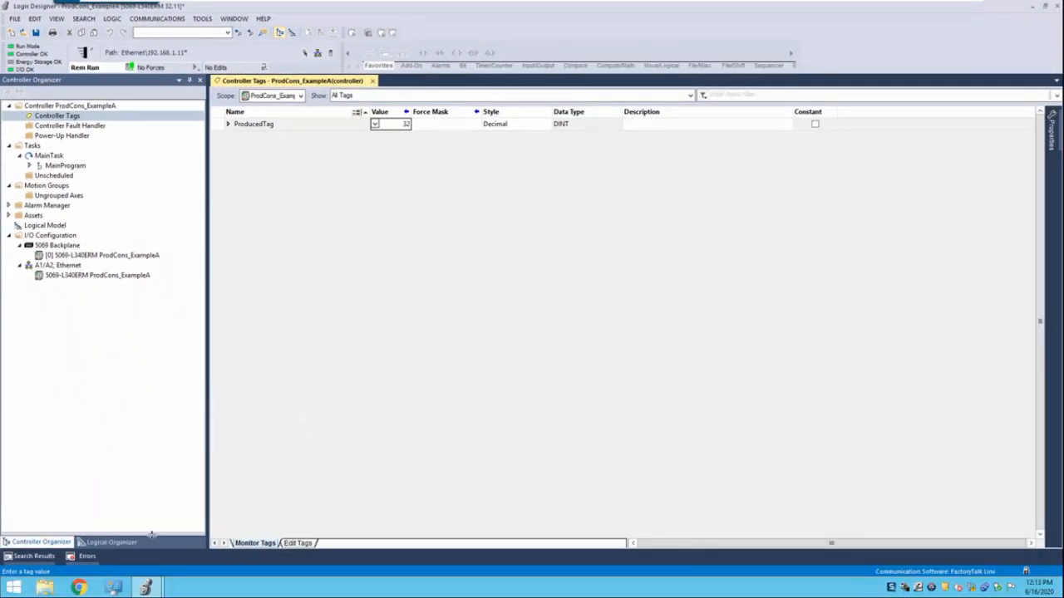
Check ConsumedTag's value in ProdCons_ExampleB and try to overwrite it with 5
mouse_move(148, 588)
click(203, 529)
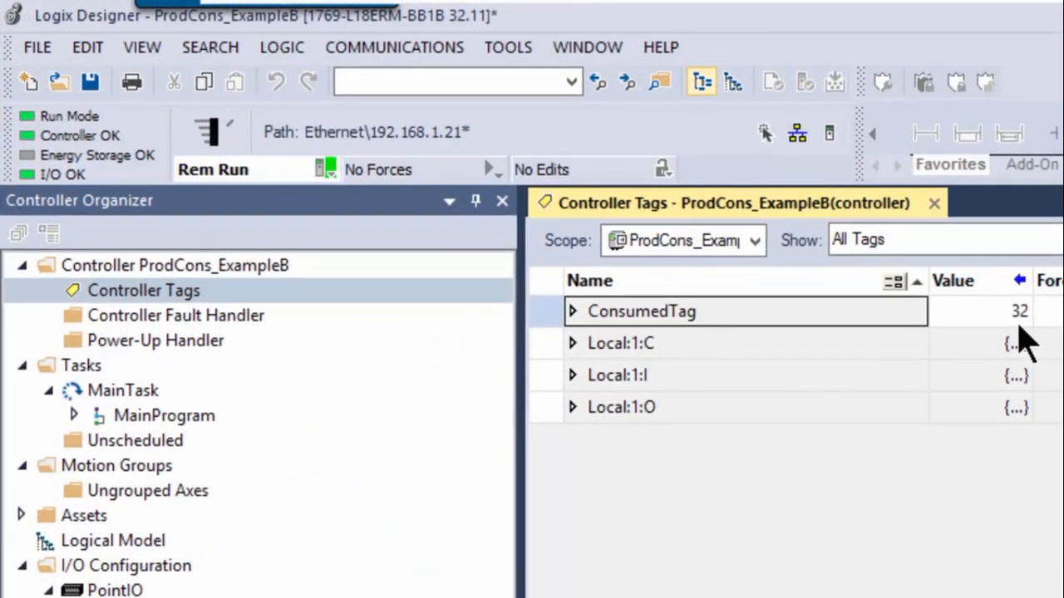
click(990, 318)
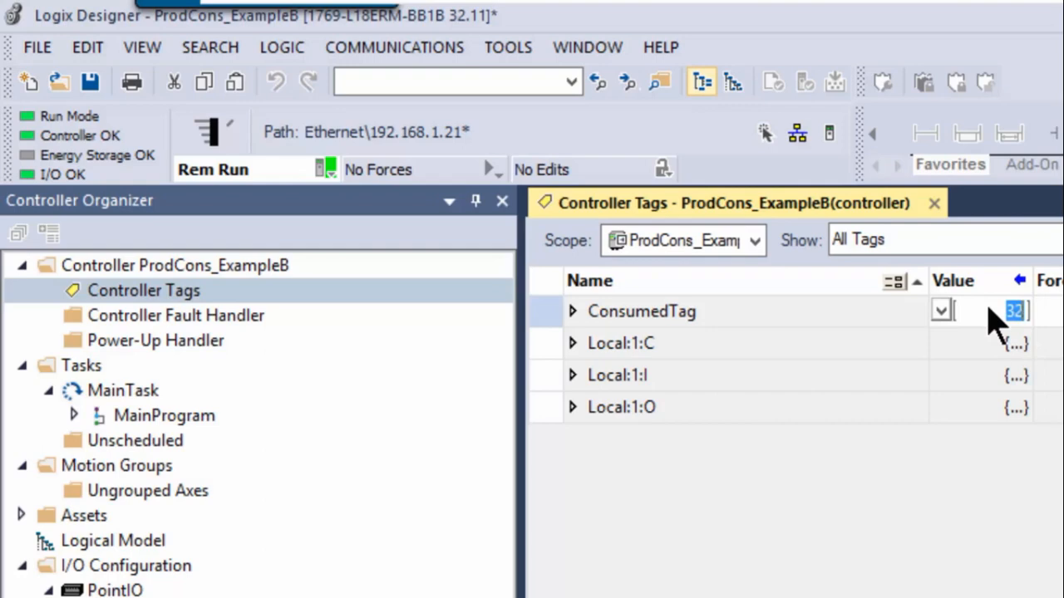
key(BackSpace)
text(5)
key(Return)
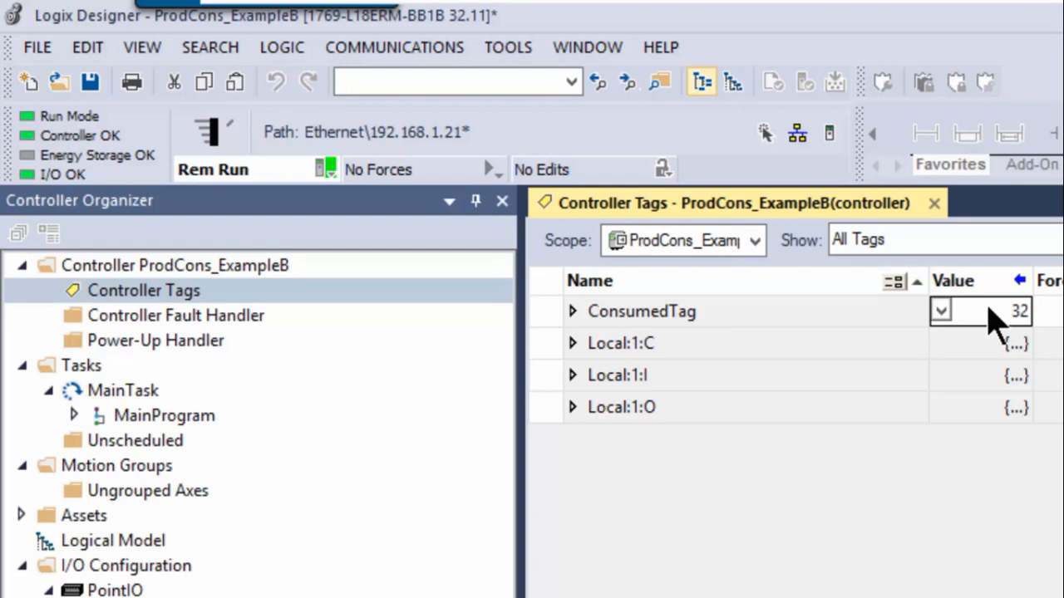
click(988, 308)
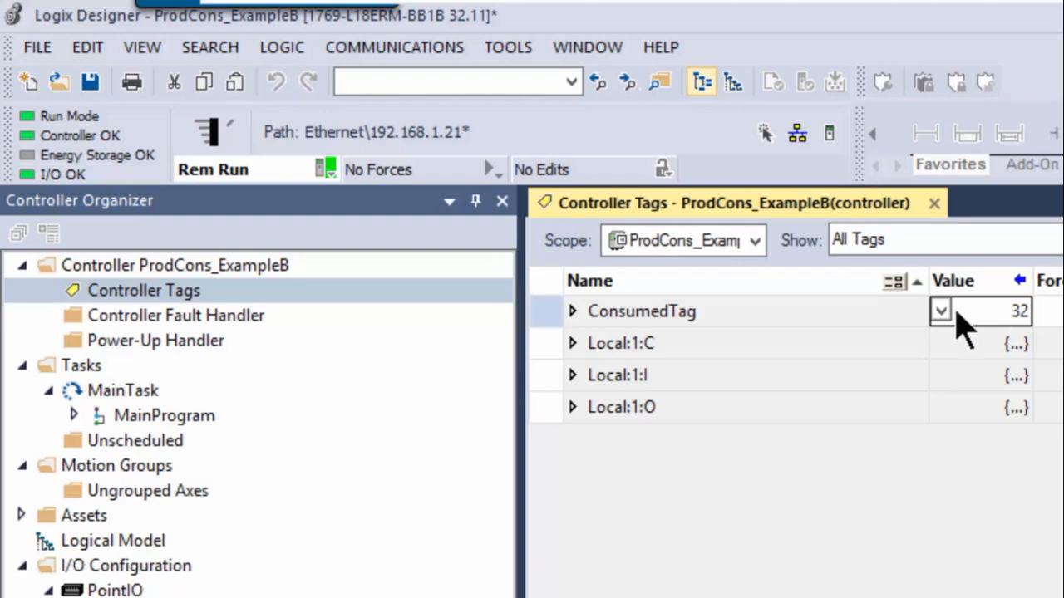
Take the ProdCons_ExampleB project offline and start a new controller tag named ProducedArray with type Produced
click(324, 170)
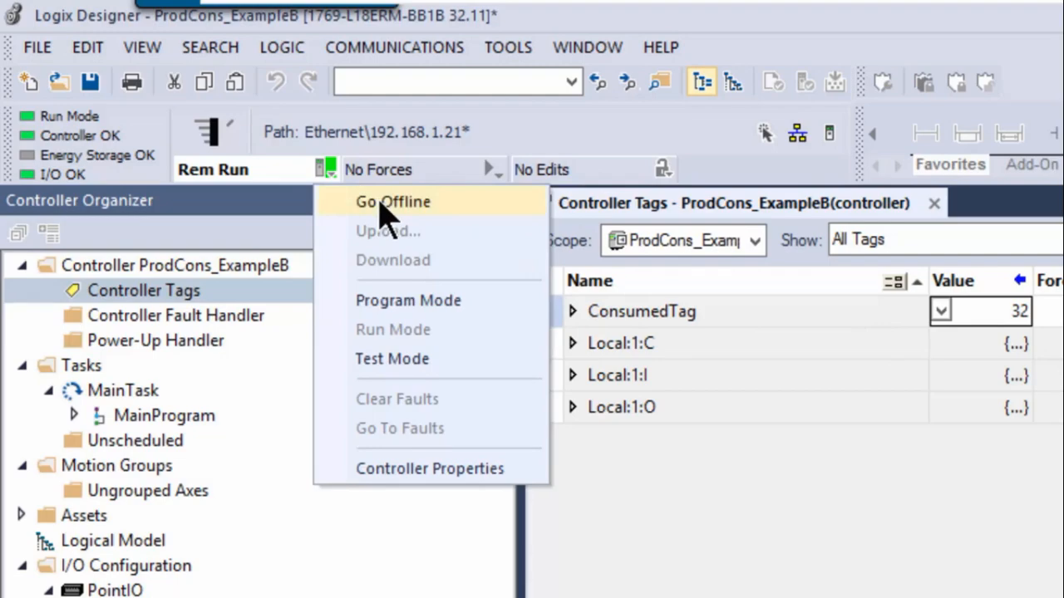
click(381, 203)
right_click(158, 290)
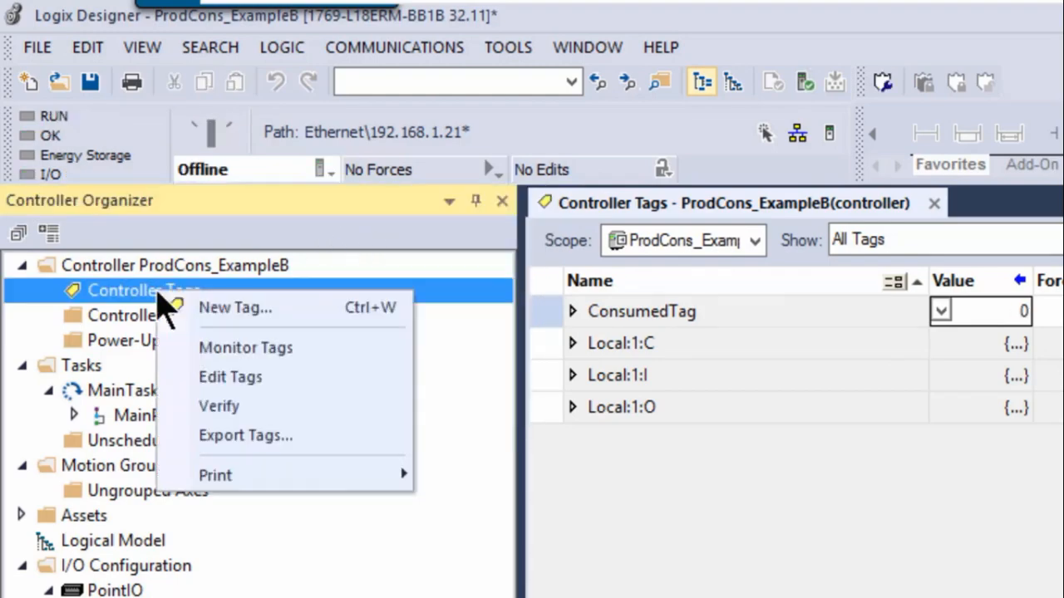
click(230, 304)
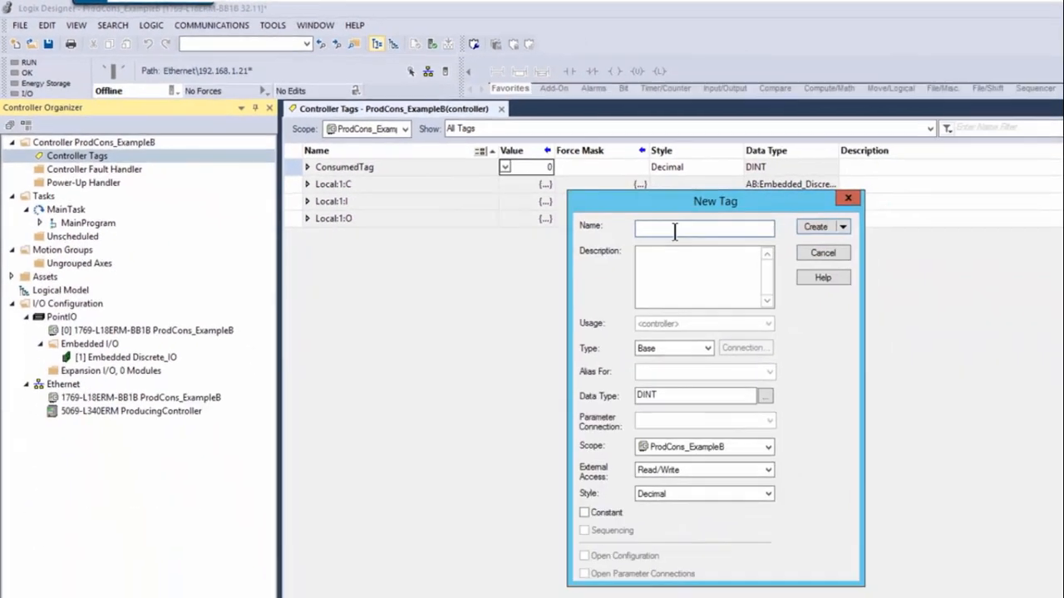
text(Produc)
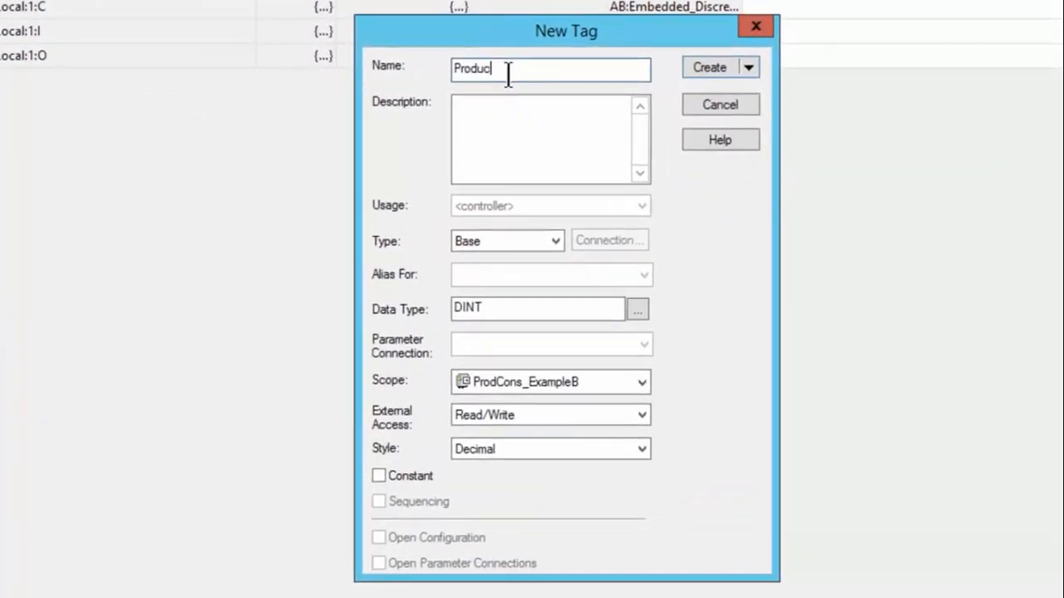
text(edArray)
click(552, 236)
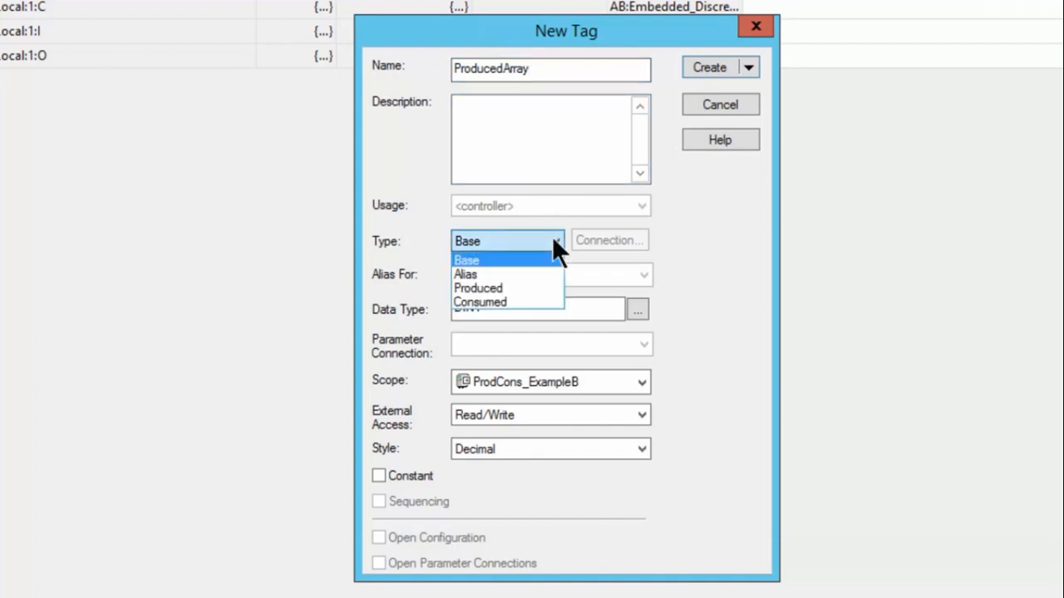
click(483, 286)
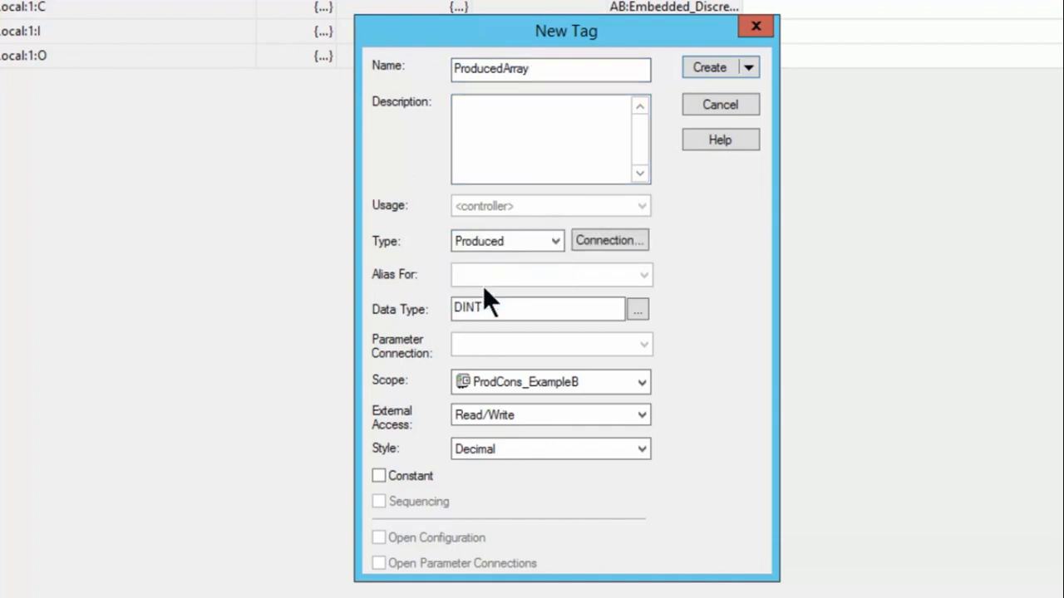
Set ProducedArray's data type to REAL[125], accept a maximum of 1 consumer, and create the tag, expanding its elements
drag(482, 307, 430, 309)
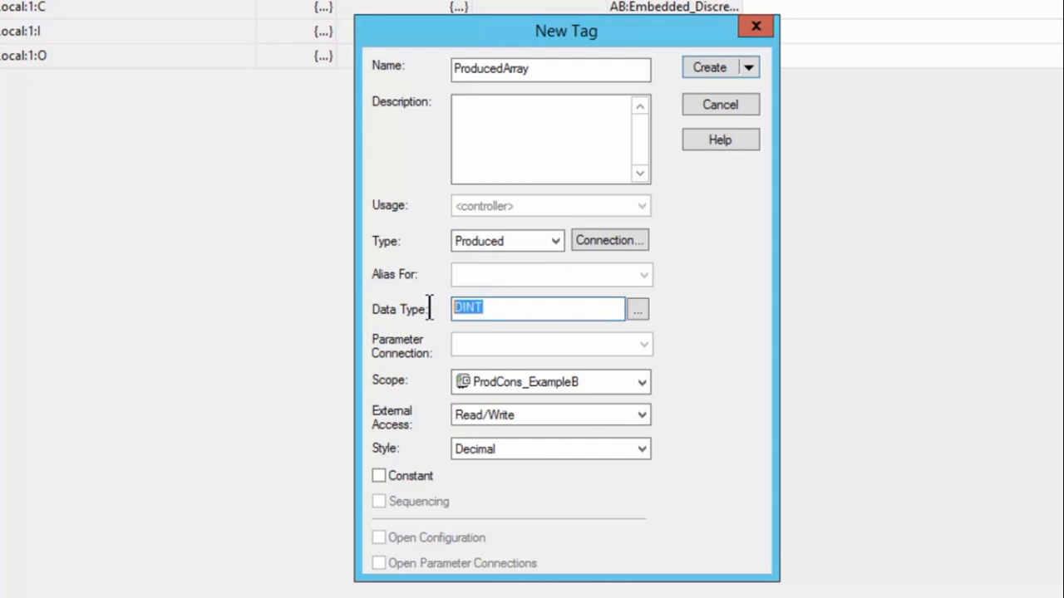
text(REAL)
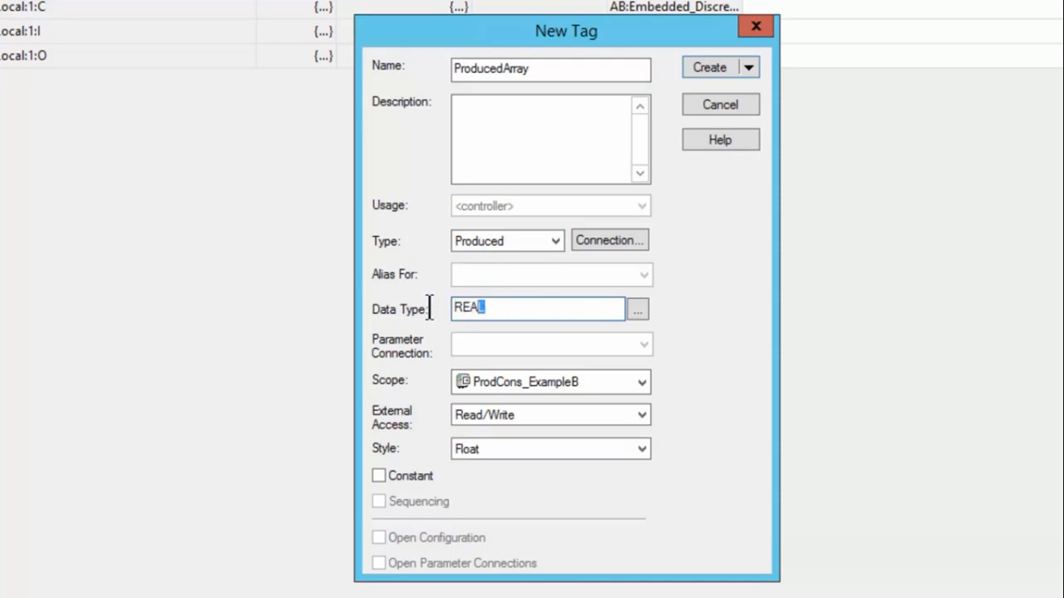
text([)
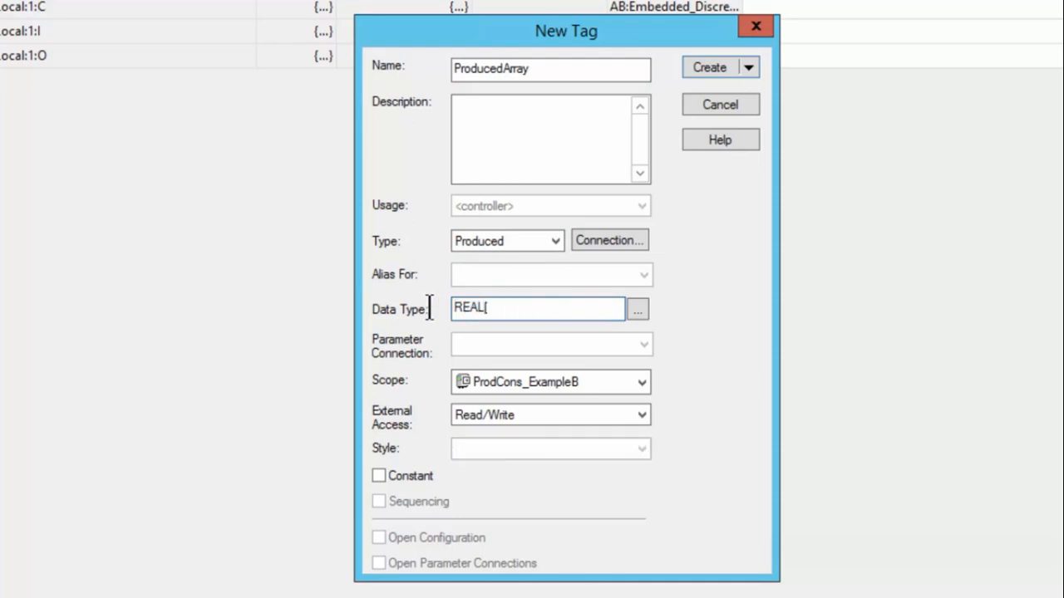
text(125])
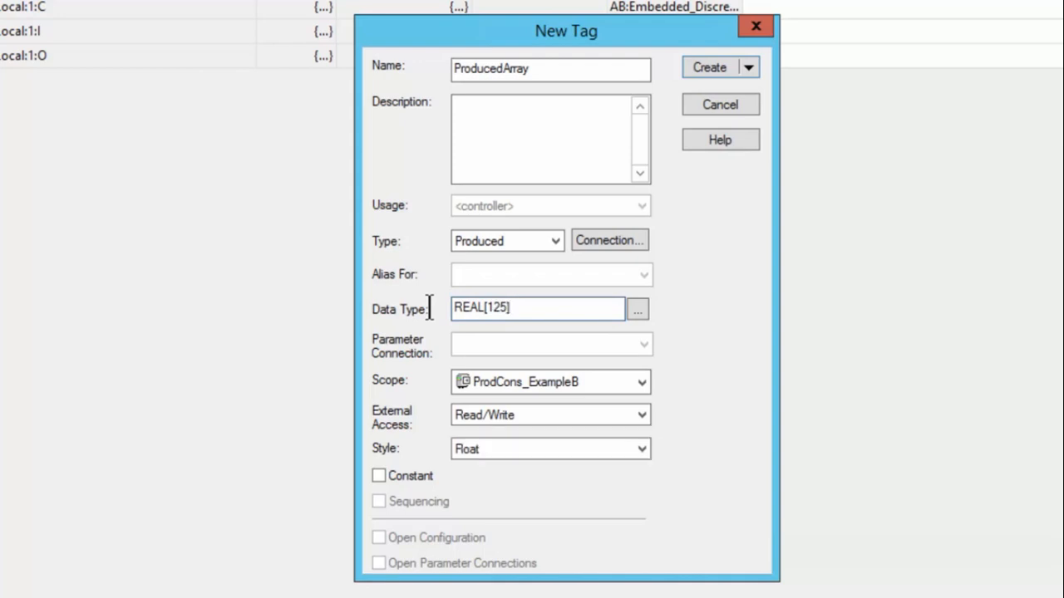
click(600, 240)
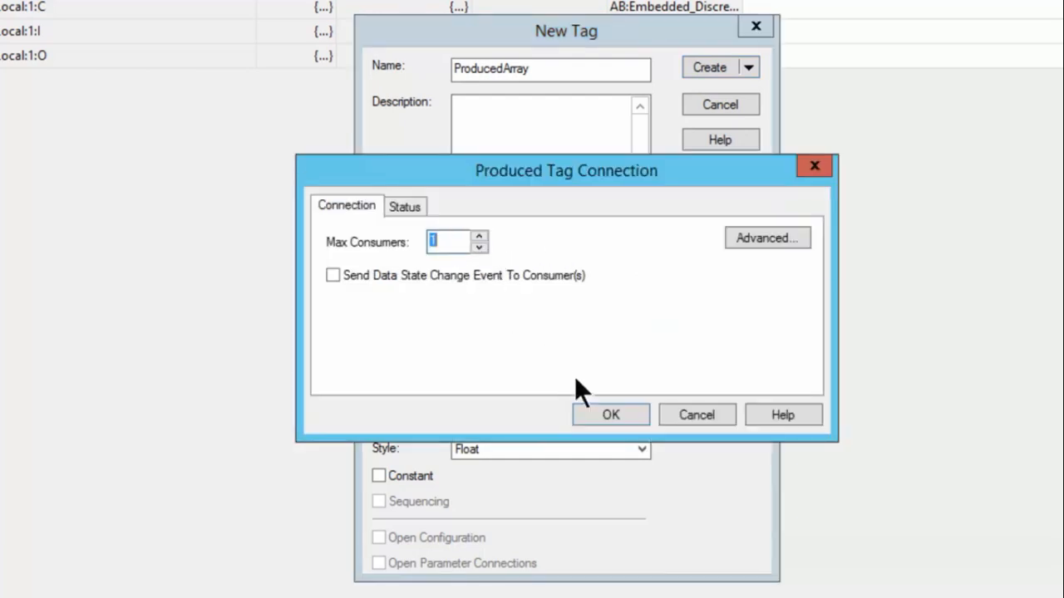
click(599, 410)
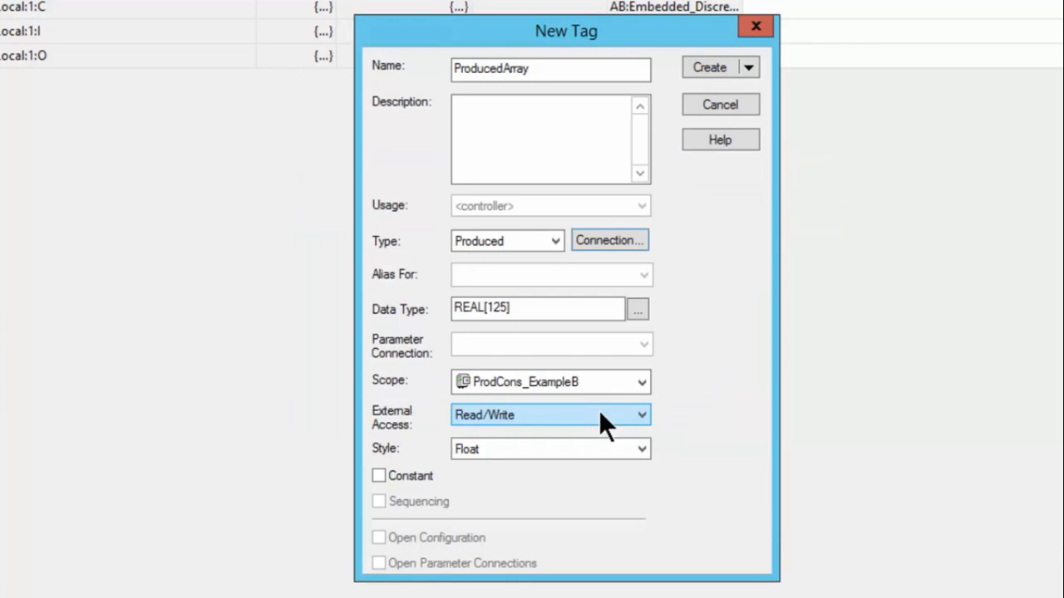
click(709, 66)
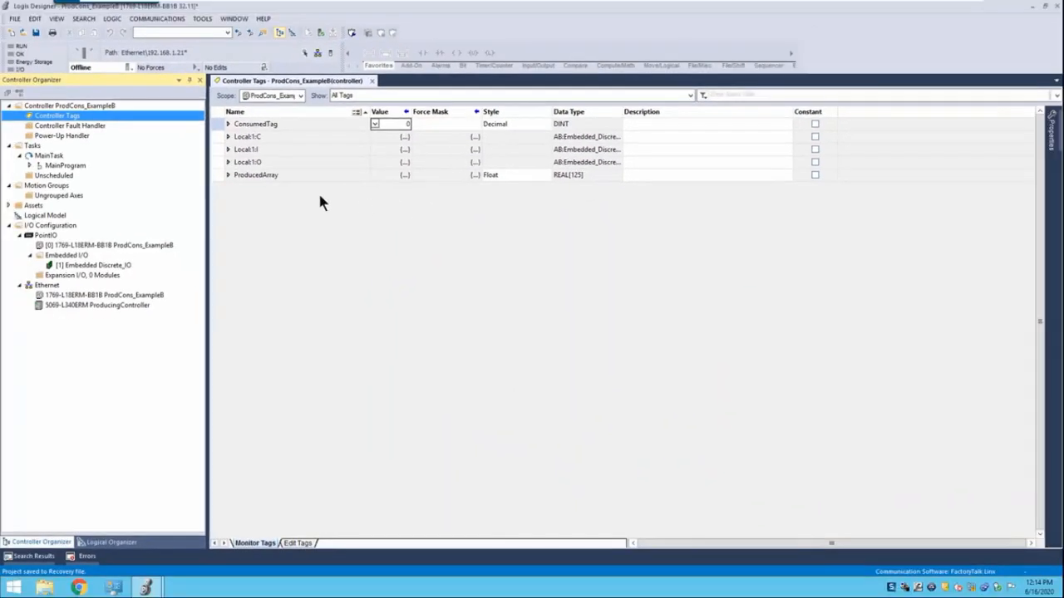
click(228, 175)
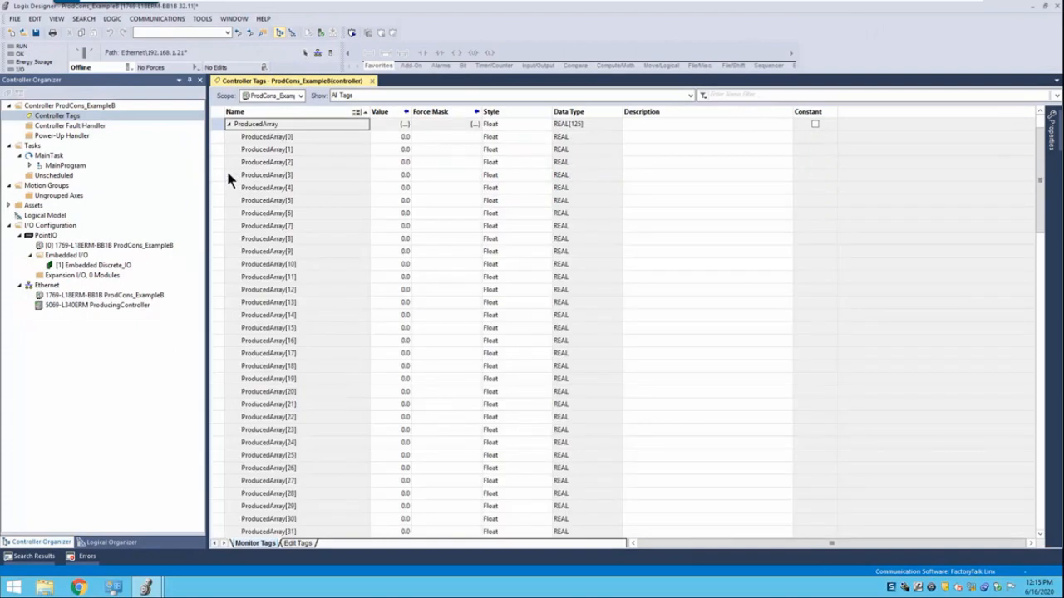
Download the ProdCons_ExampleB project to the controller at 192.168.1.21 and return it to Remote Run
click(129, 67)
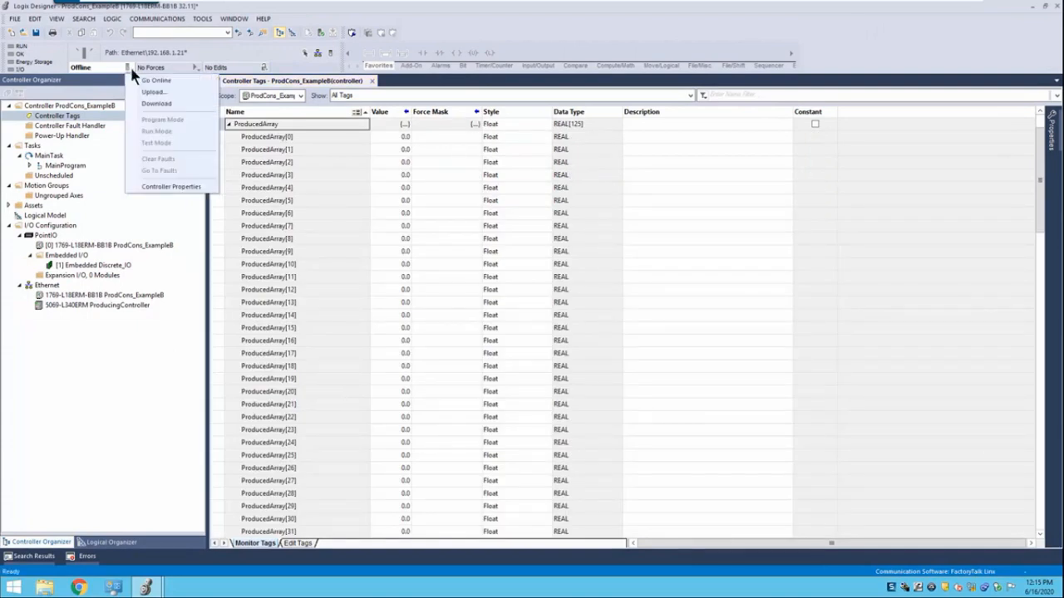
click(157, 105)
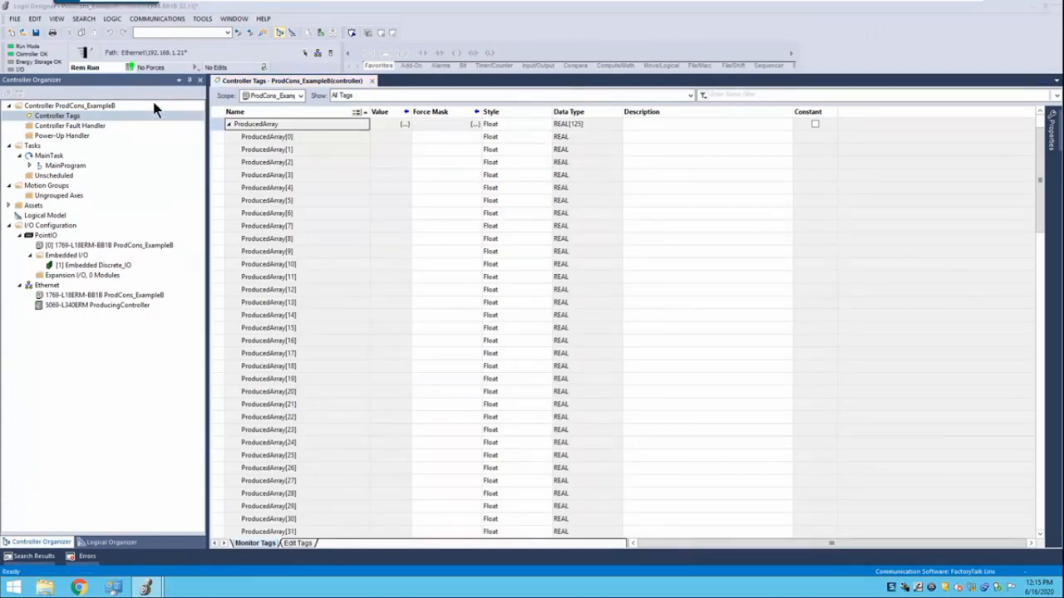
click(479, 402)
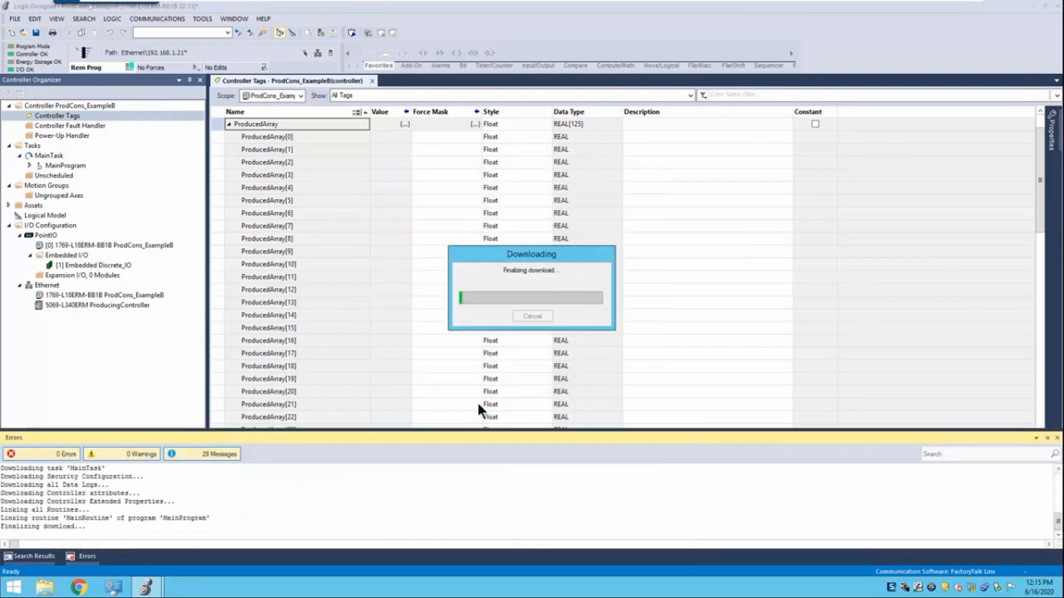
click(575, 316)
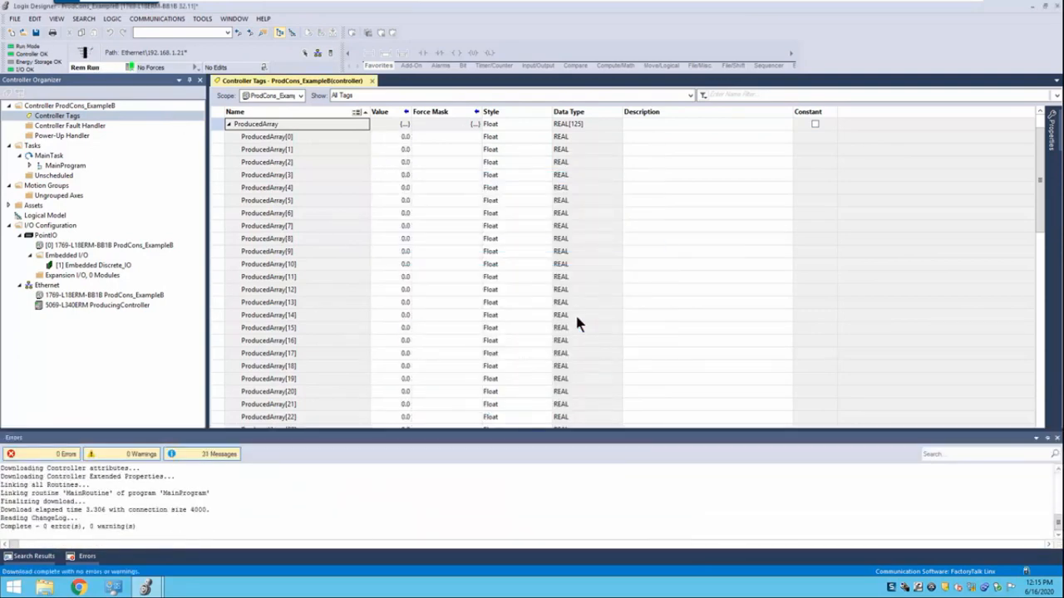
Switch to the ProdCons_ExampleA project and take it offline
mouse_move(145, 588)
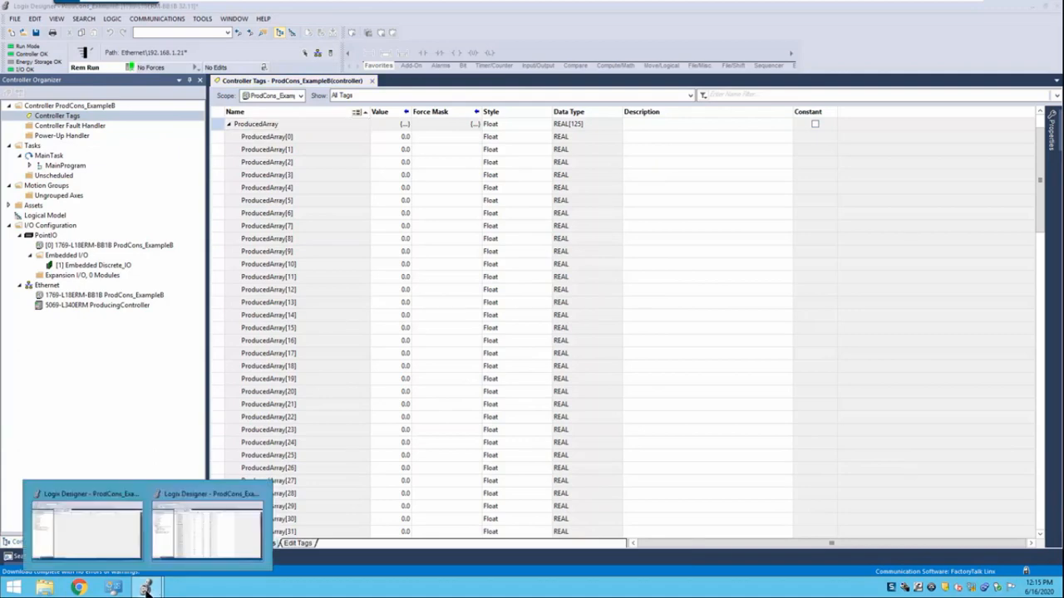
click(105, 532)
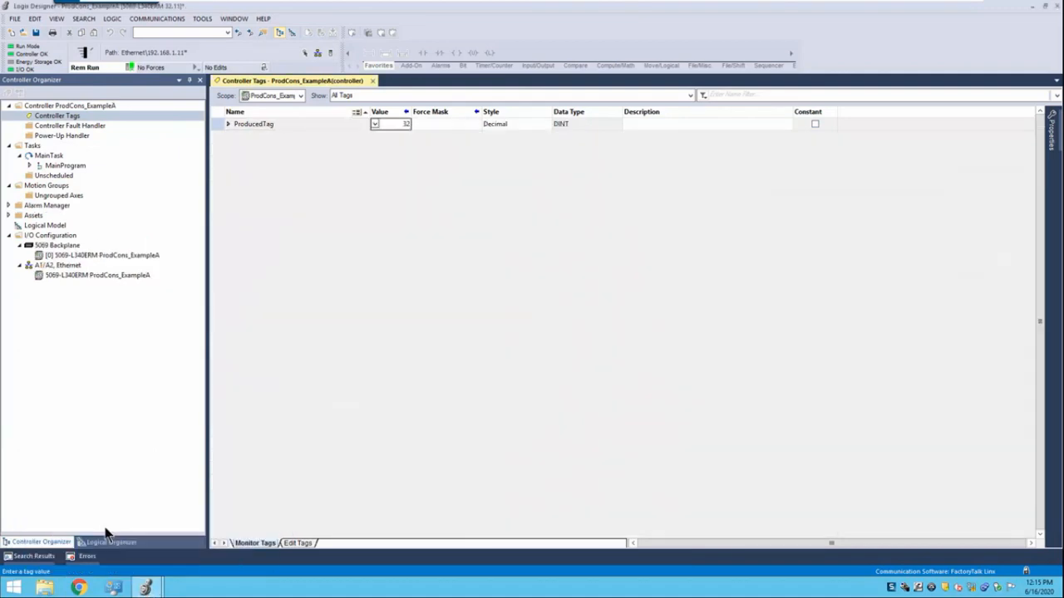
click(129, 67)
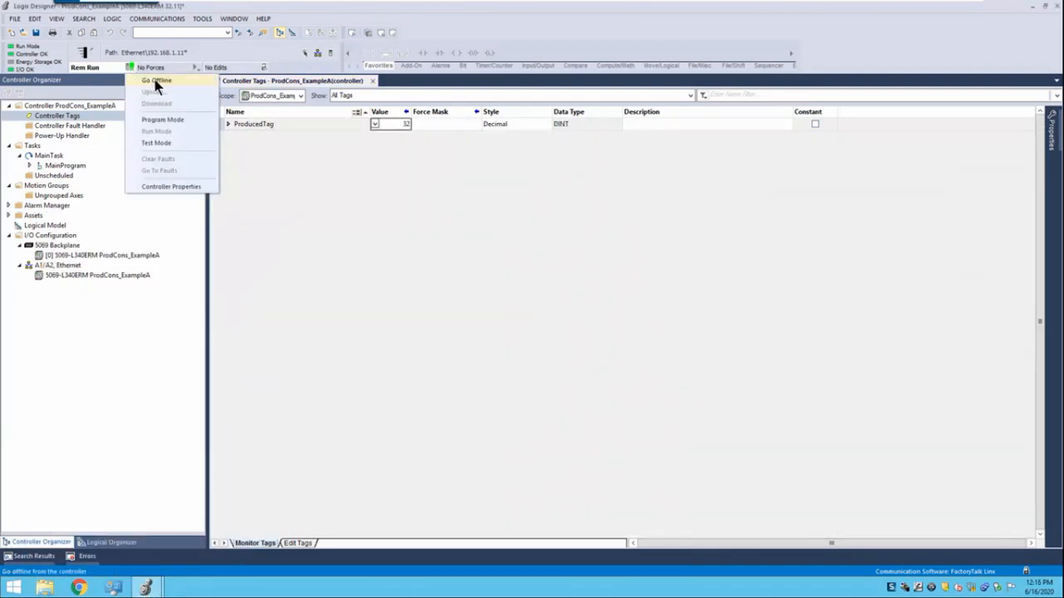
click(155, 80)
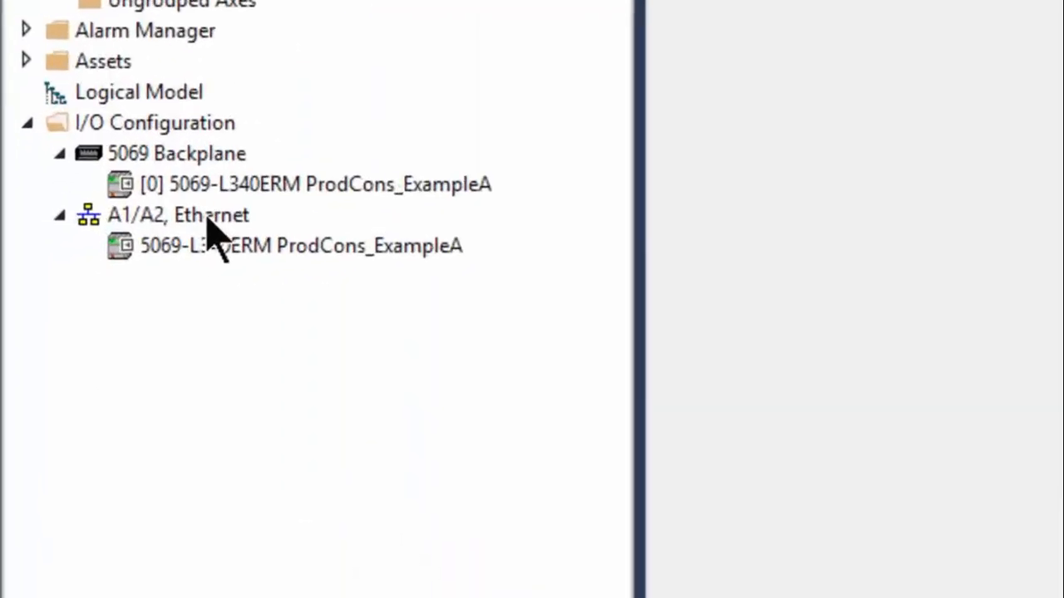
Add a new 1769-L18ERM-BB1B controller module under the A1/A2 Ethernet network
right_click(68, 265)
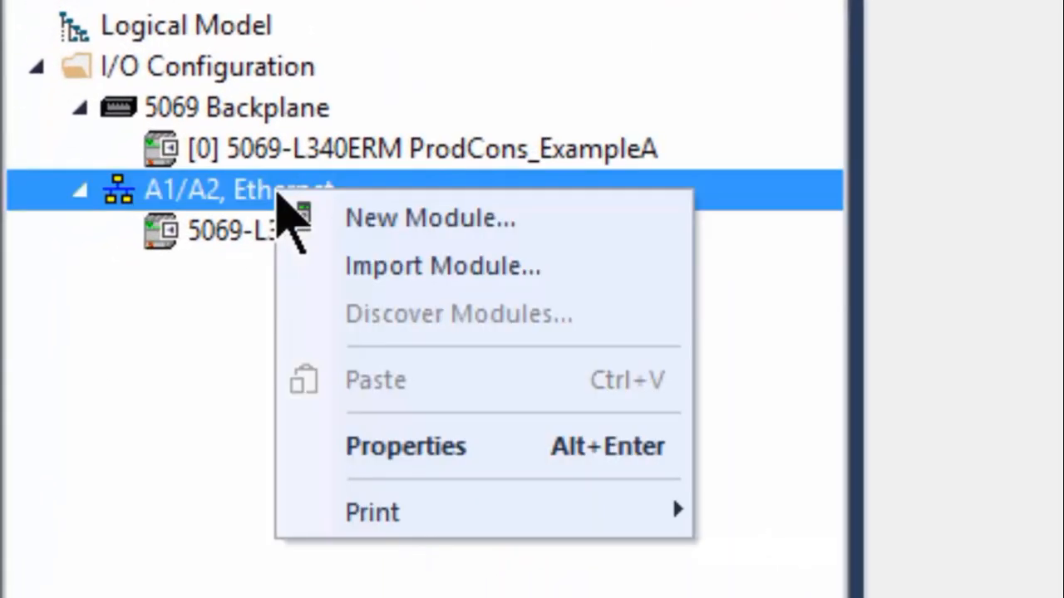
click(432, 240)
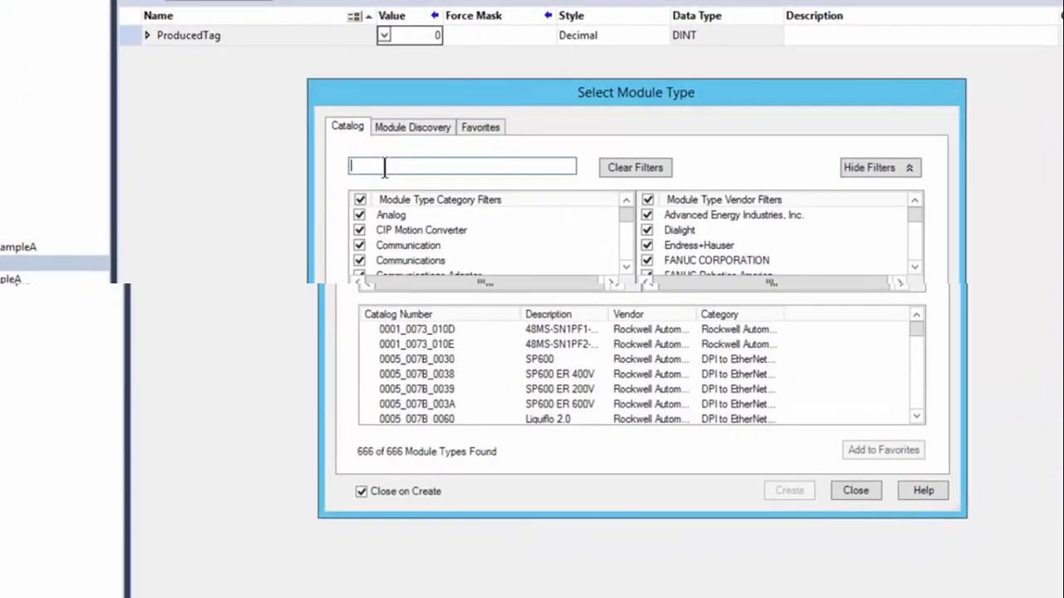
text(L18)
click(423, 344)
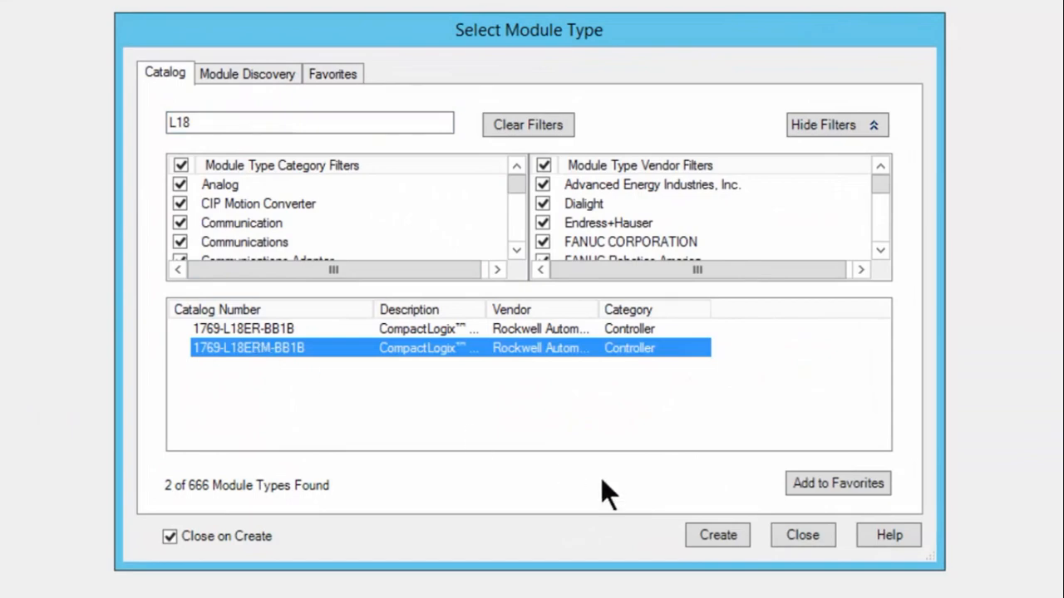
click(698, 533)
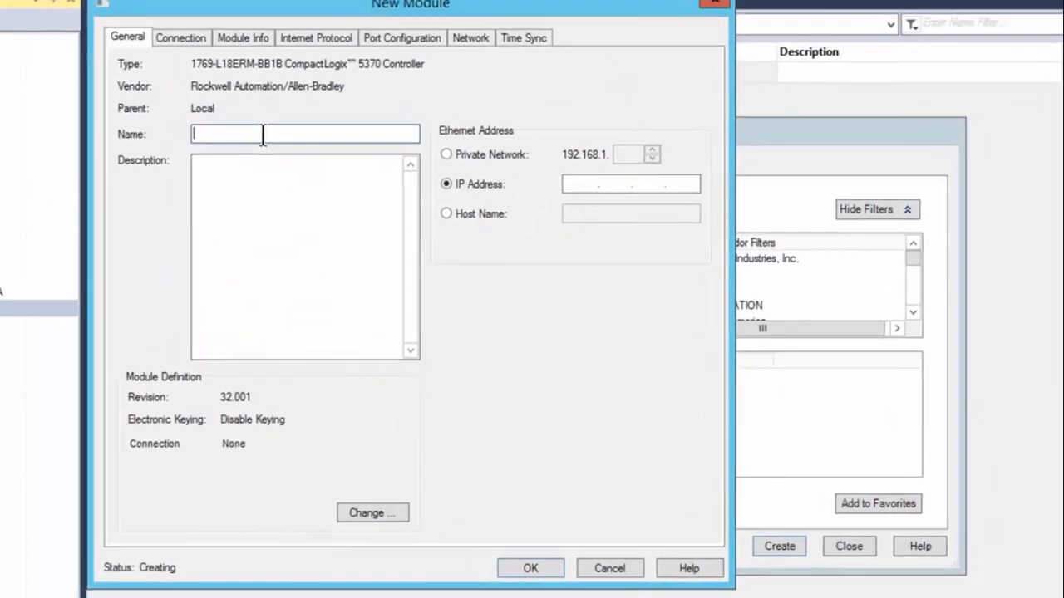
Name the new module ProducingController, give it the private network address 192.168.1.21, and accept the module
text(Prod)
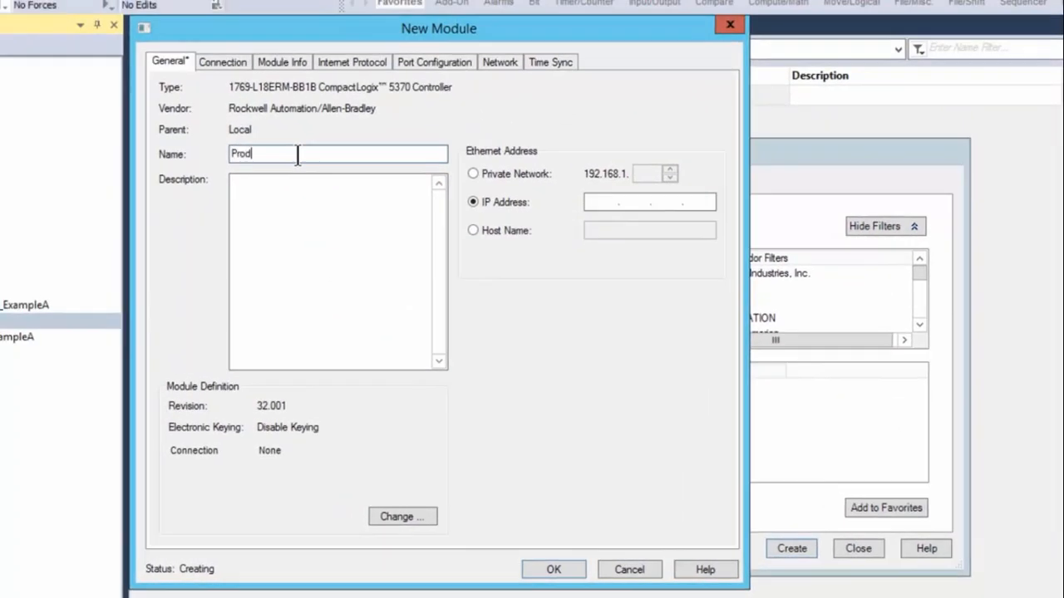
text(ucingController)
click(471, 173)
text(21)
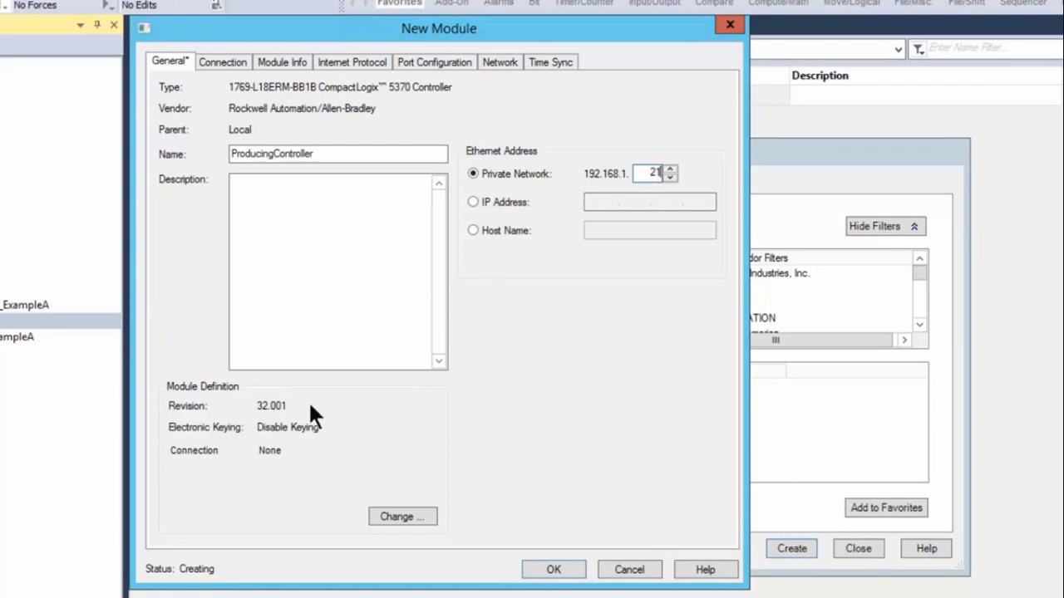
click(540, 565)
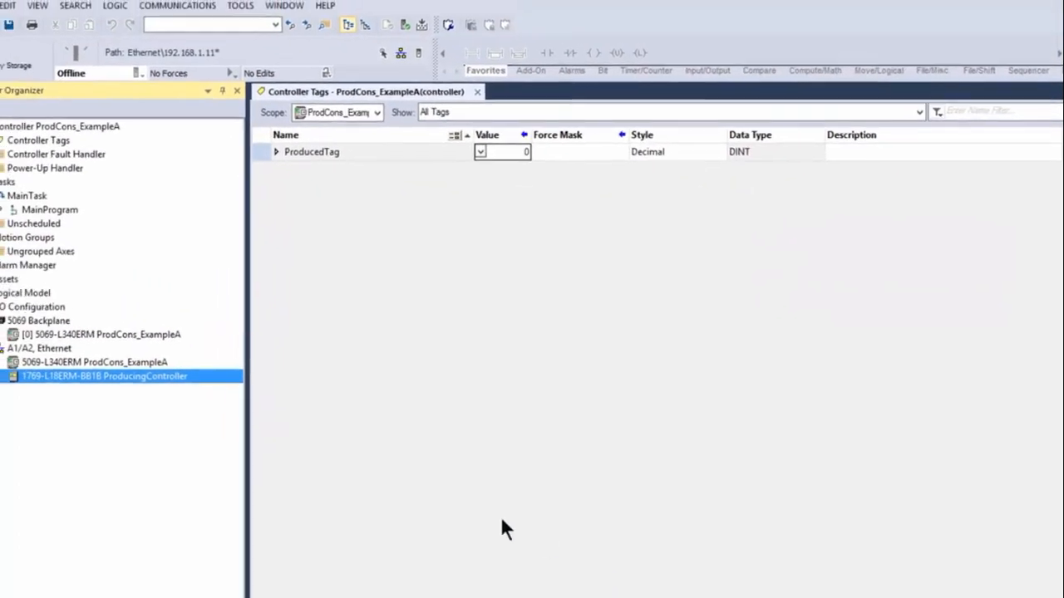
Start a new controller tag in ProdCons_ExampleA named ConsumedArray with type Consumed
right_click(74, 156)
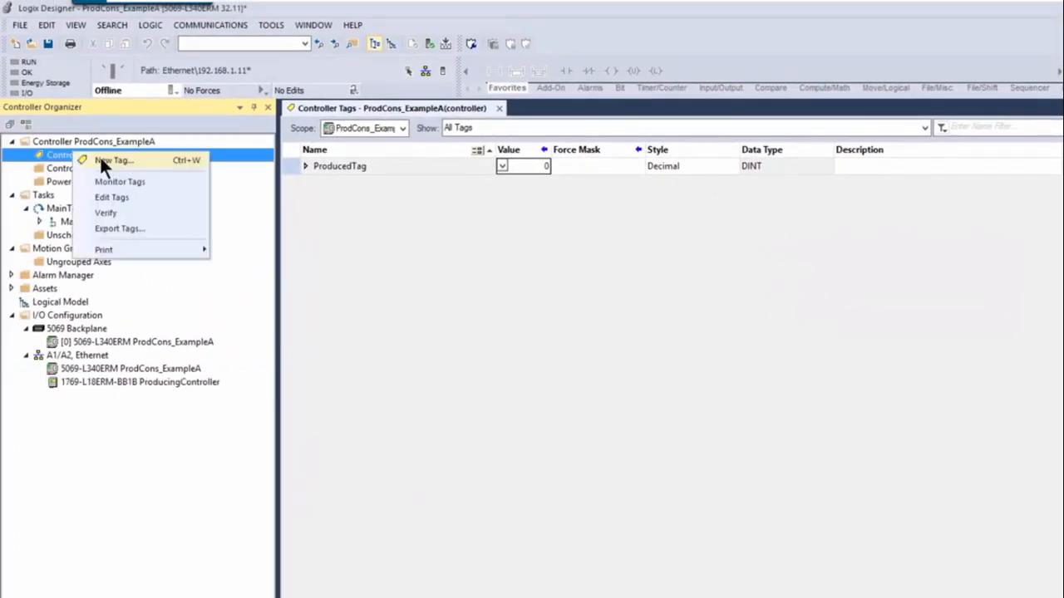
click(104, 160)
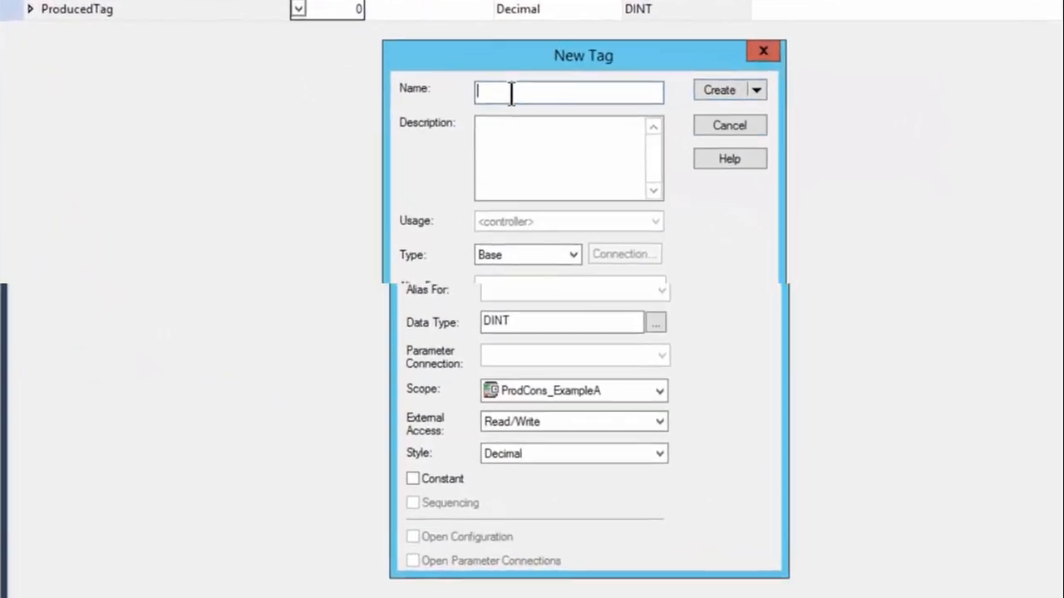
text(C)
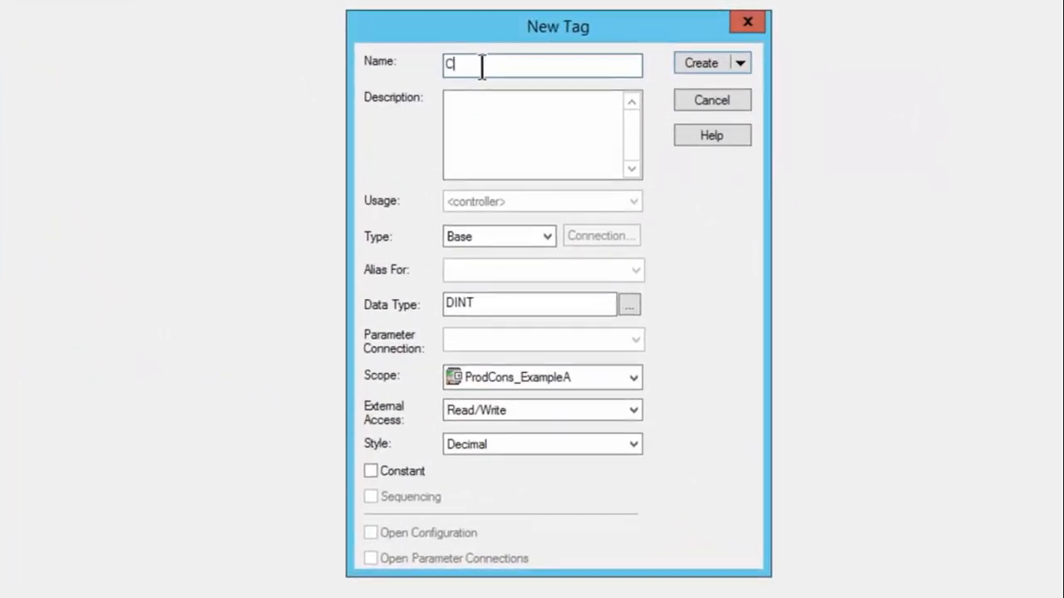
text(onsumedArray)
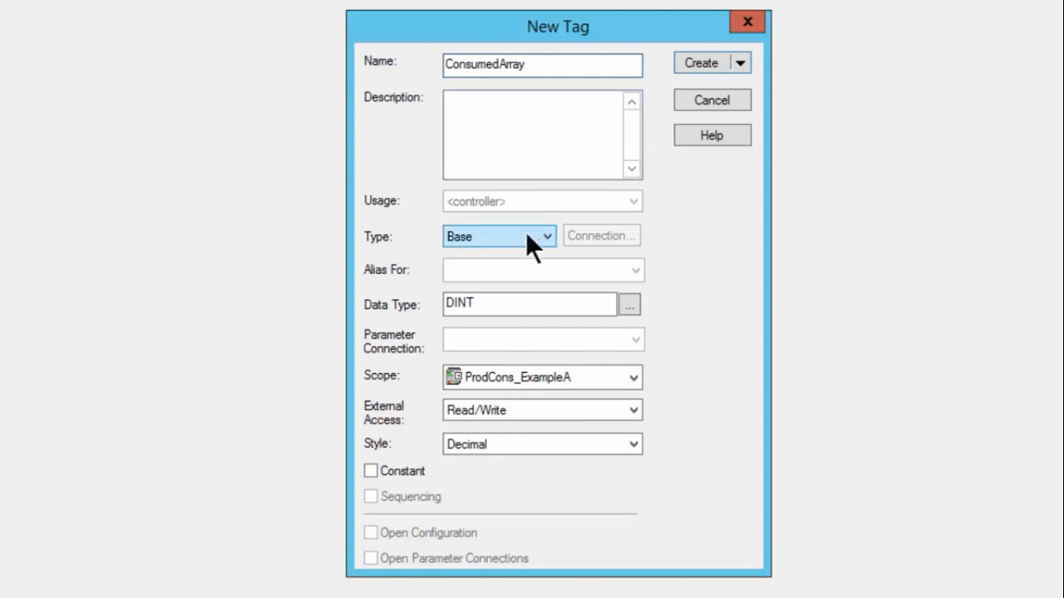
click(547, 234)
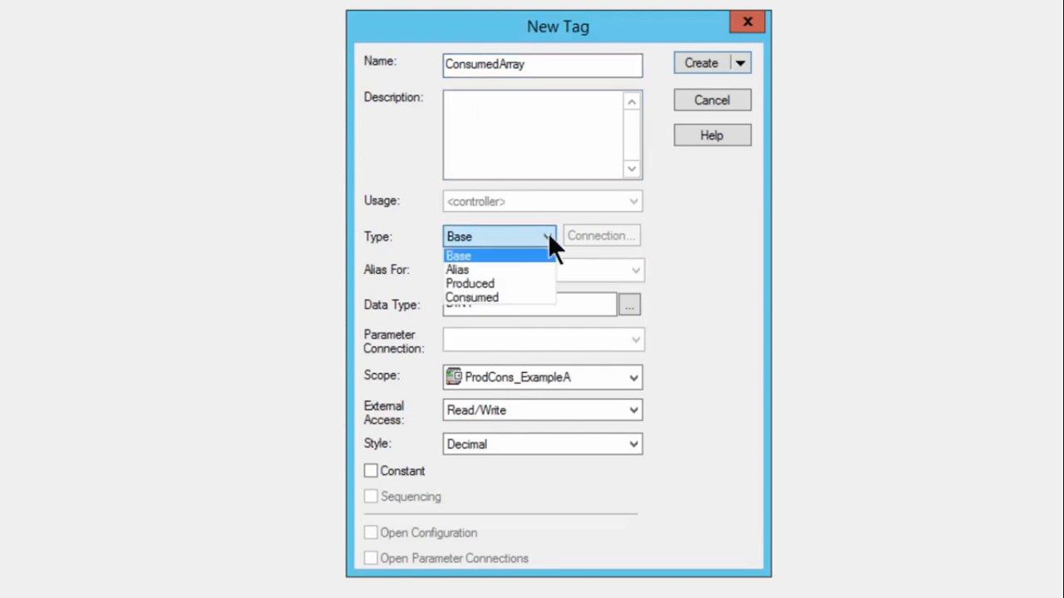
click(487, 298)
Set the ConsumedArray tag's data type to REAL[125]
drag(504, 301, 408, 302)
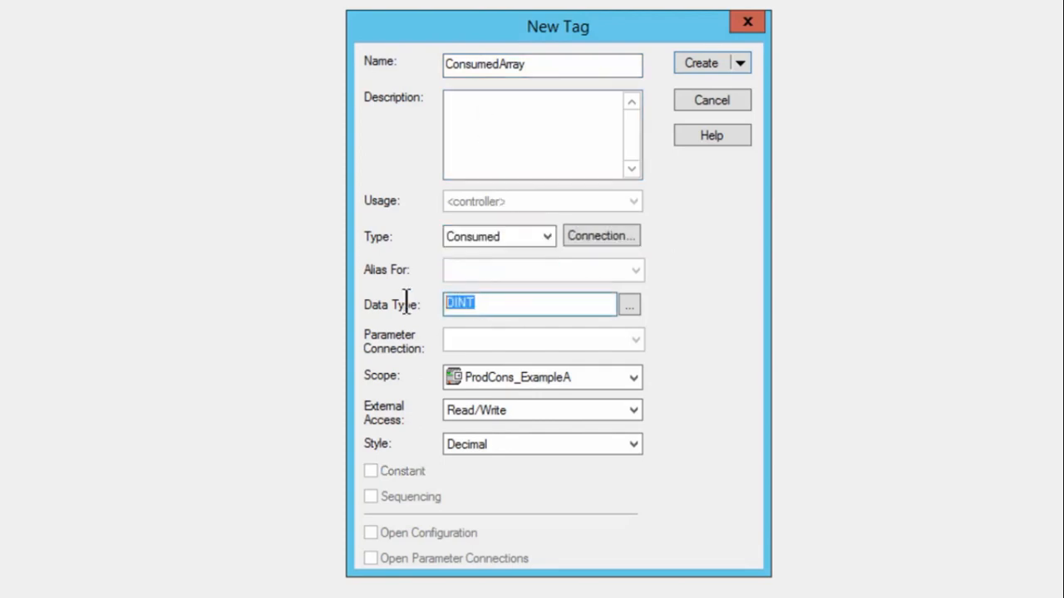
text(REAL[1)
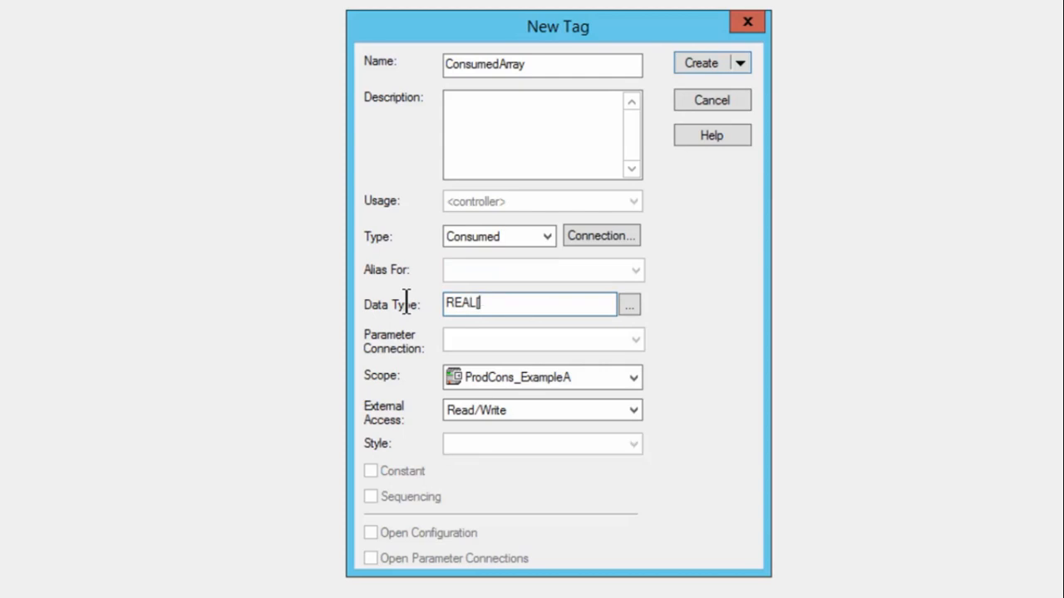
text(25])
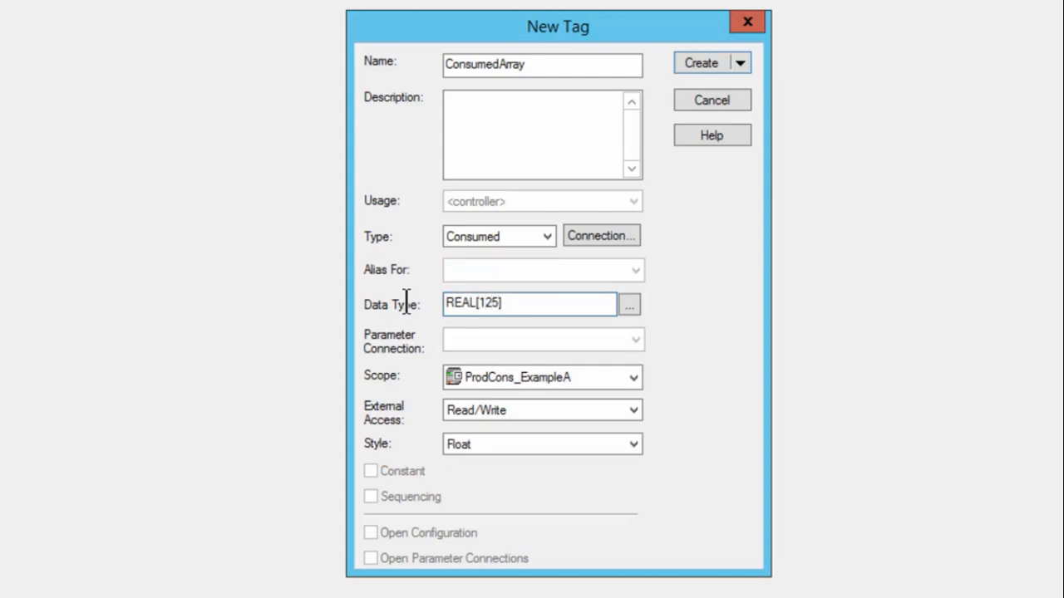
Set the ConsumedArray connection's producer to ProducingController and its remote data to ProducedArray, and create the tag
click(596, 236)
click(586, 210)
click(482, 228)
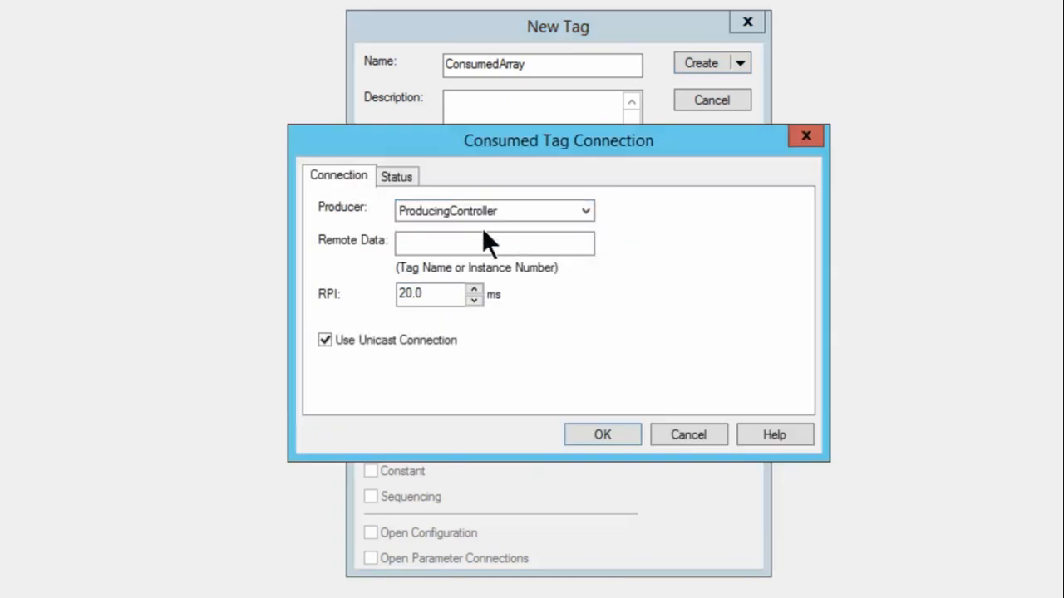
click(474, 241)
text(ProducedArray)
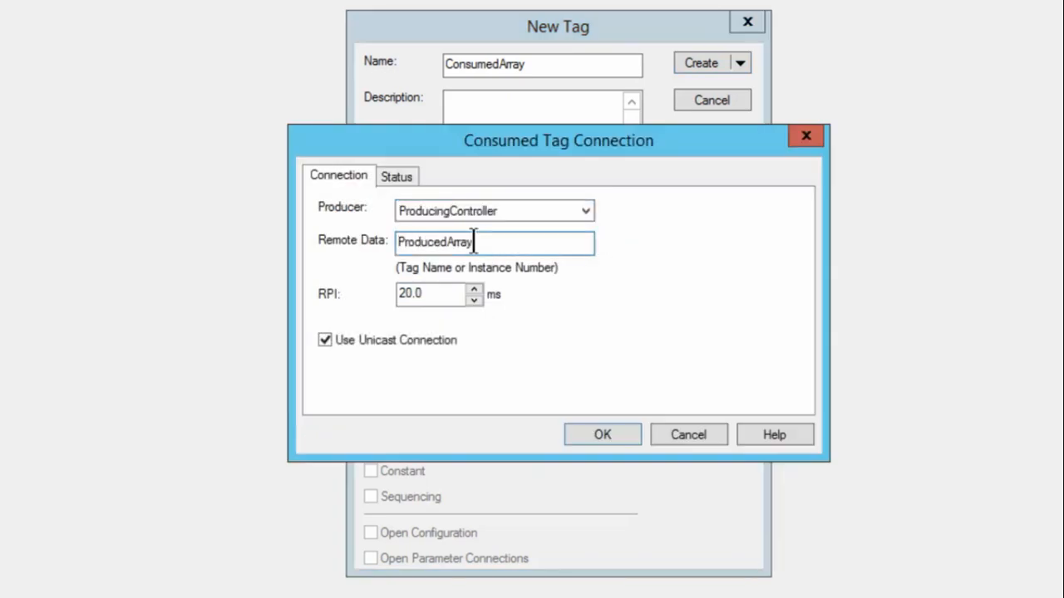
click(598, 433)
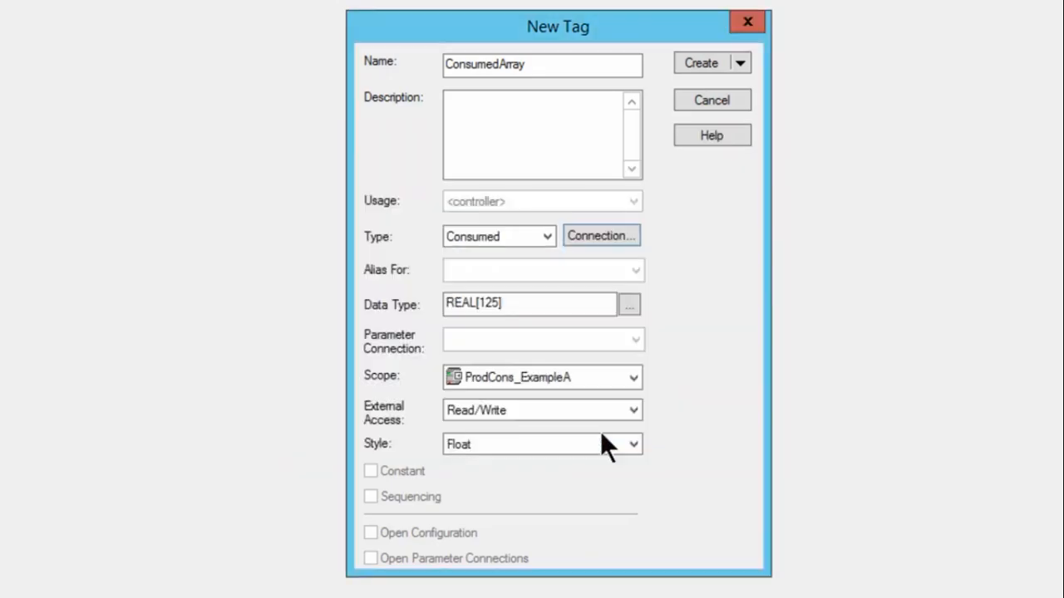
click(685, 69)
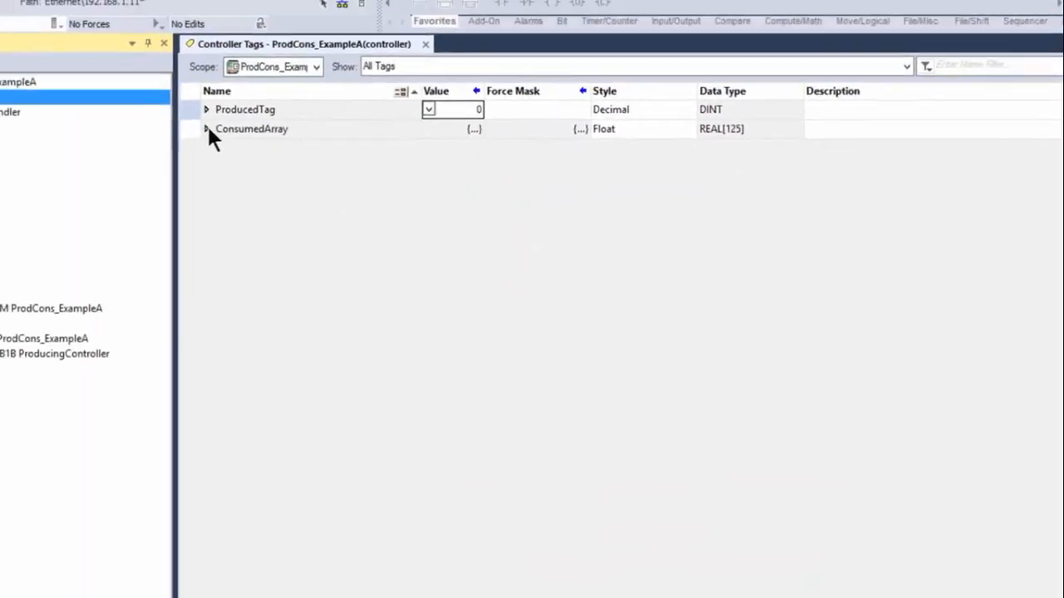
Expand ConsumedArray, download the ProdCons_ExampleA project to its controller, and return the controller to Remote Run
click(305, 166)
click(176, 93)
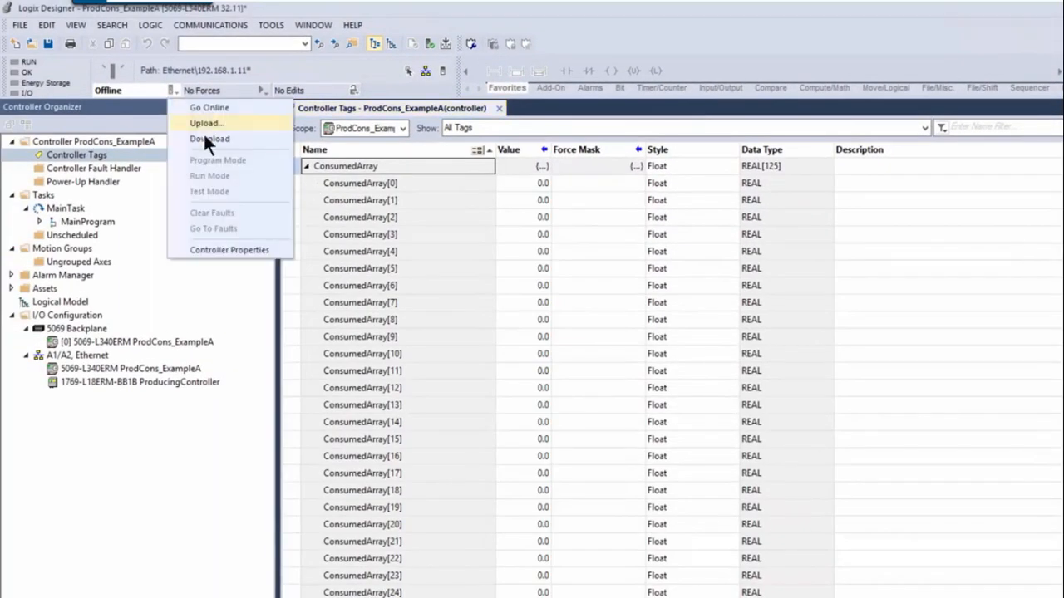
click(204, 134)
click(639, 537)
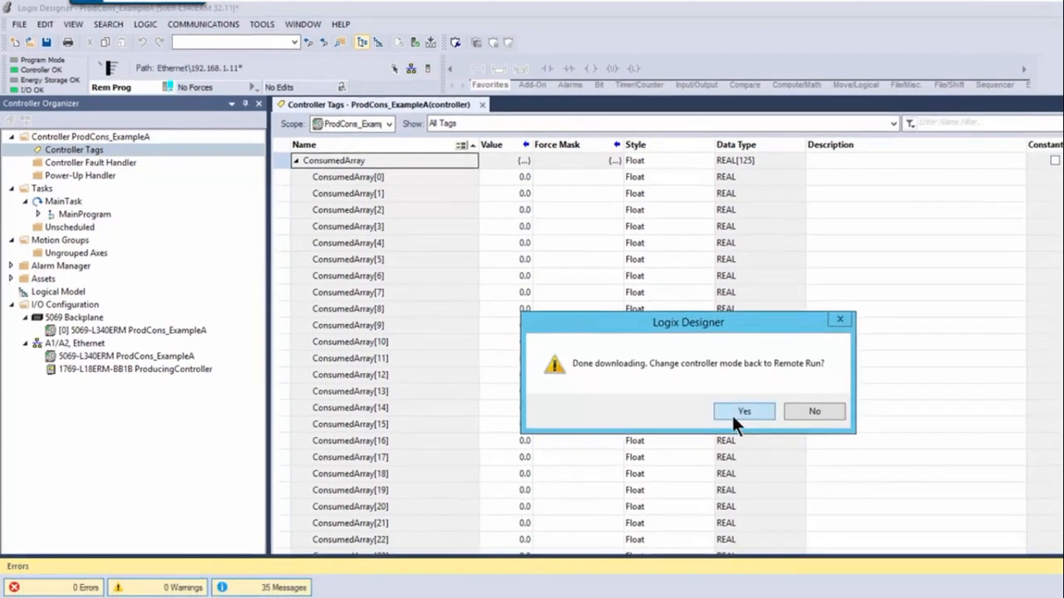
click(765, 424)
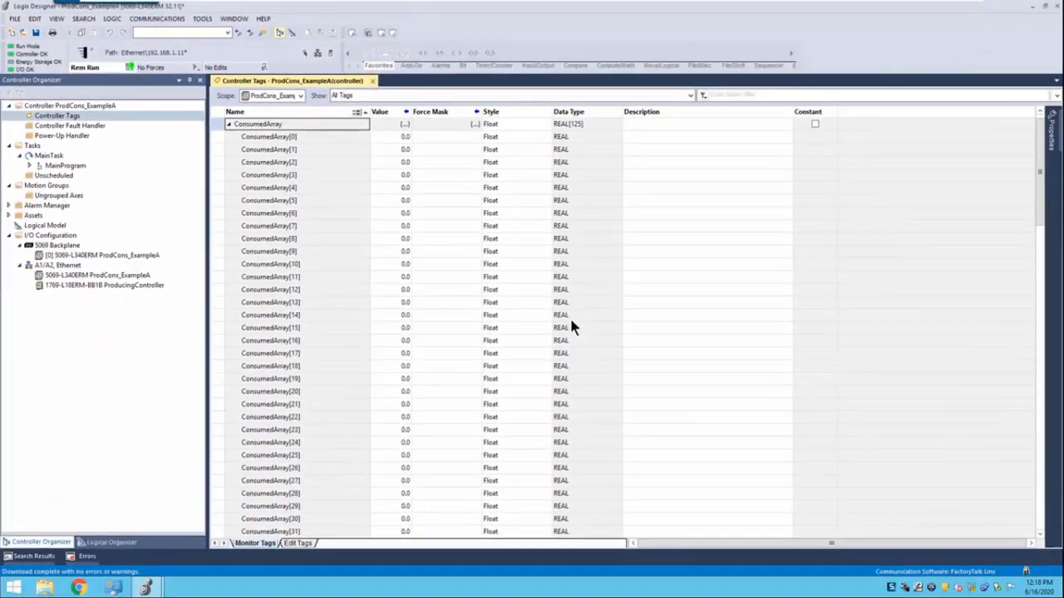
Switch to the ProdCons_ExampleB project and set ProducedArray[0] to 15.2, ProducedArray[1] to 11.5 and ProducedArray[2] to 1.1
mouse_move(150, 589)
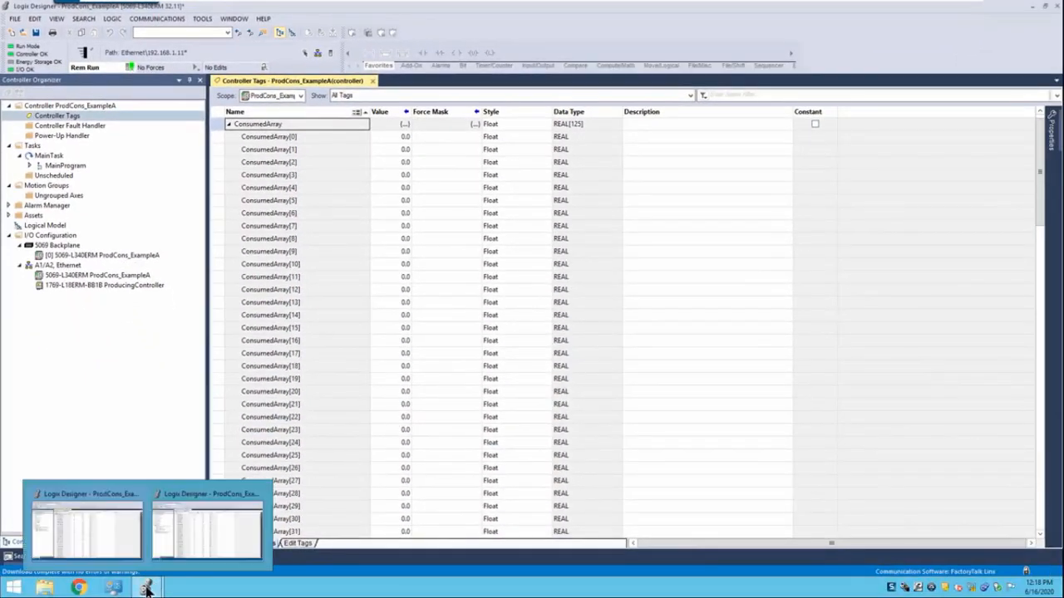
click(198, 517)
click(392, 137)
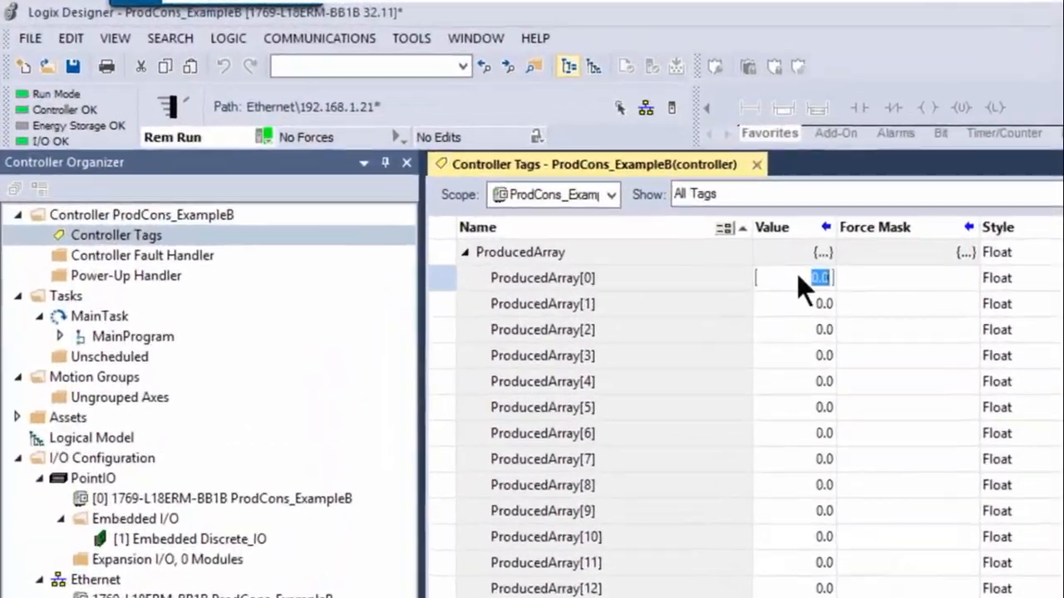
text(15.2)
key(Return)
text(1.5)
key(Return)
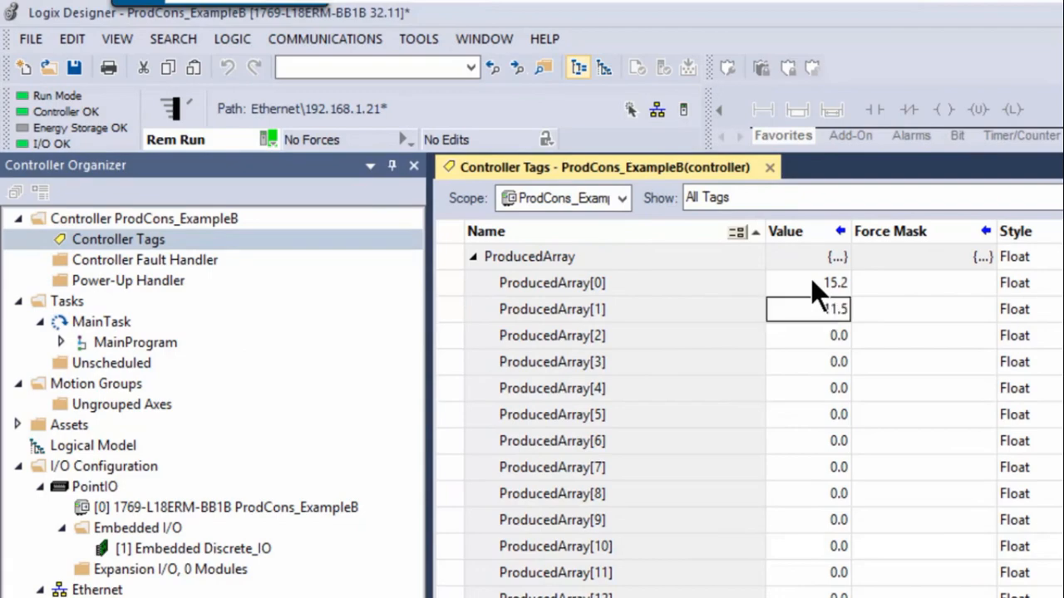
text(1.1)
key(Return)
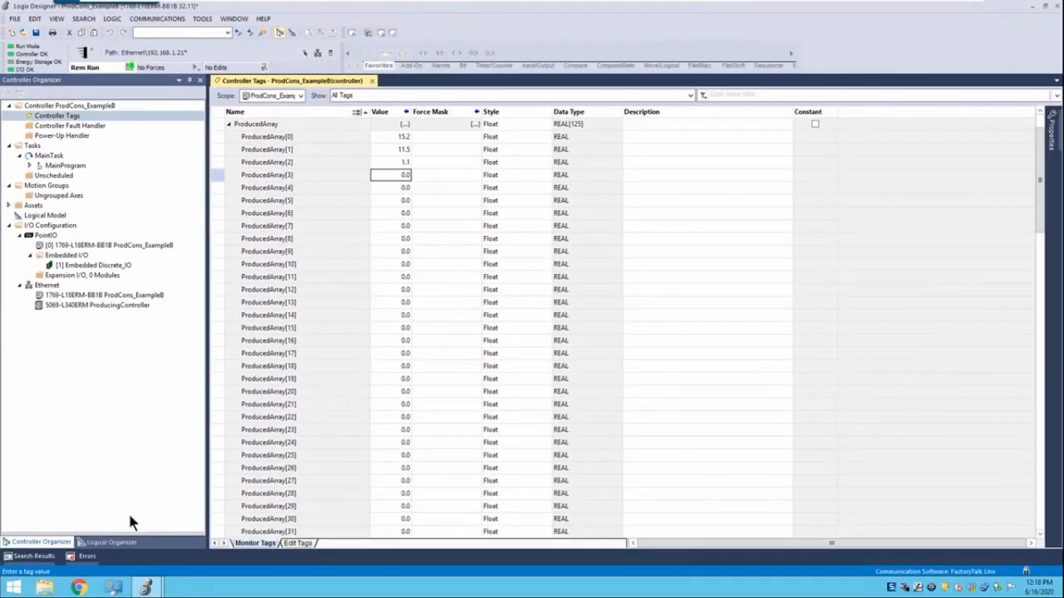
Switch back to the ProdCons_ExampleA project and try to overwrite ConsumedArray[2] with 0 and ConsumedArray[4] with 10
mouse_move(114, 588)
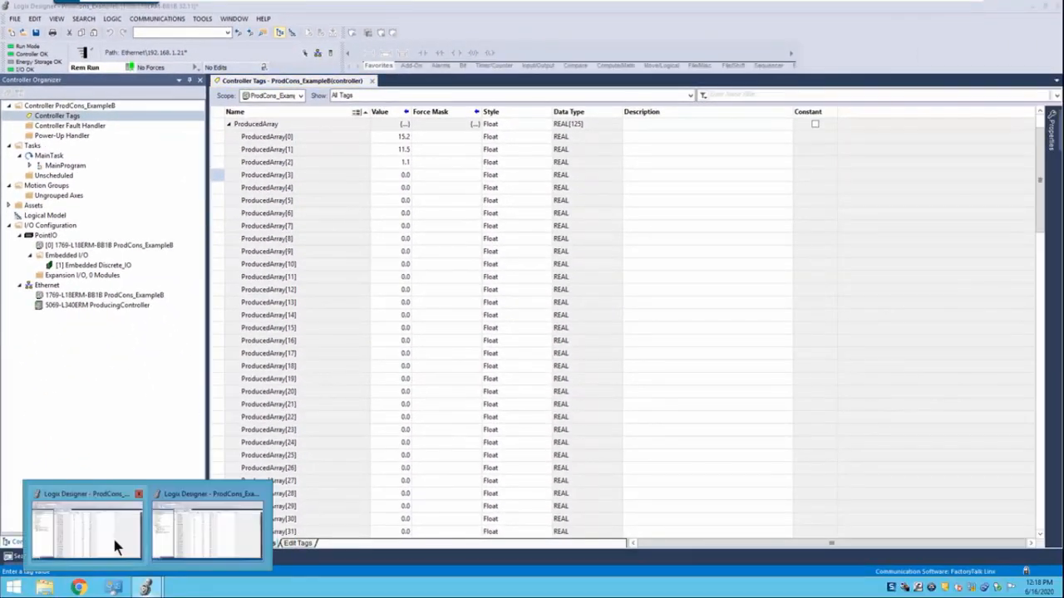
click(113, 536)
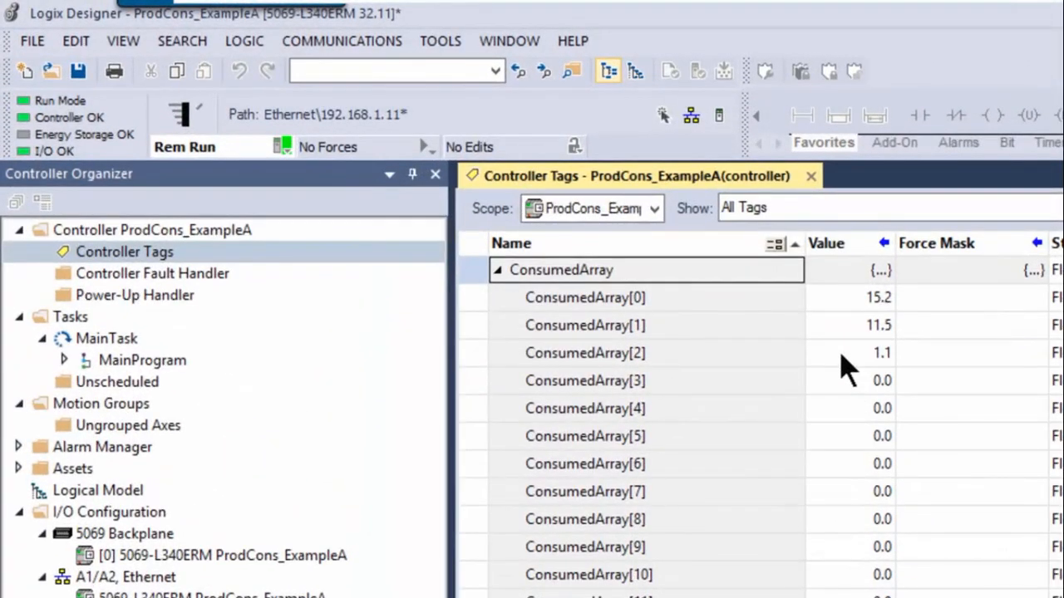
click(841, 355)
click(842, 356)
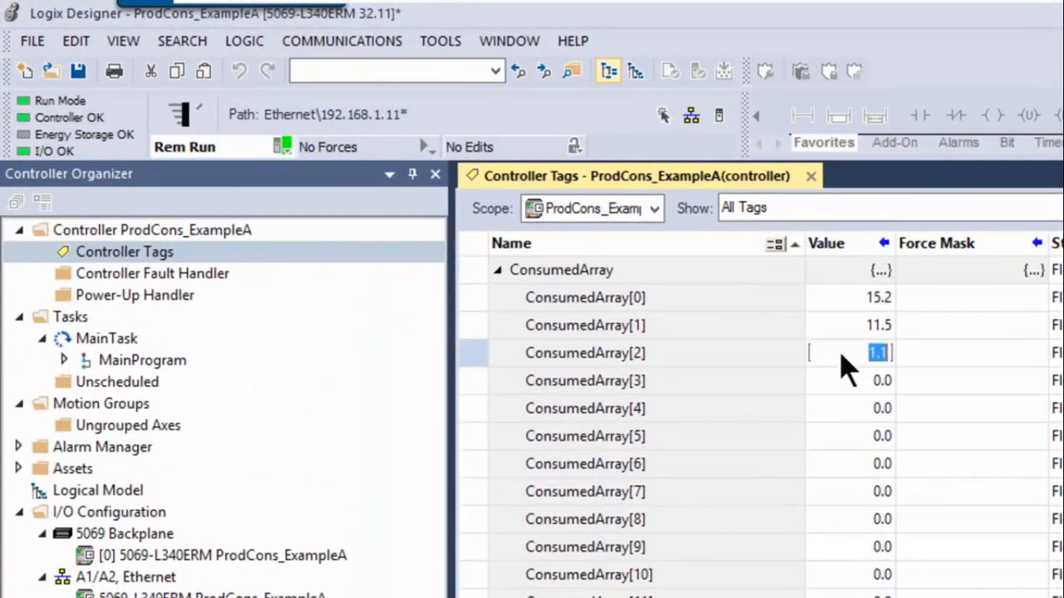
text(0)
key(Return)
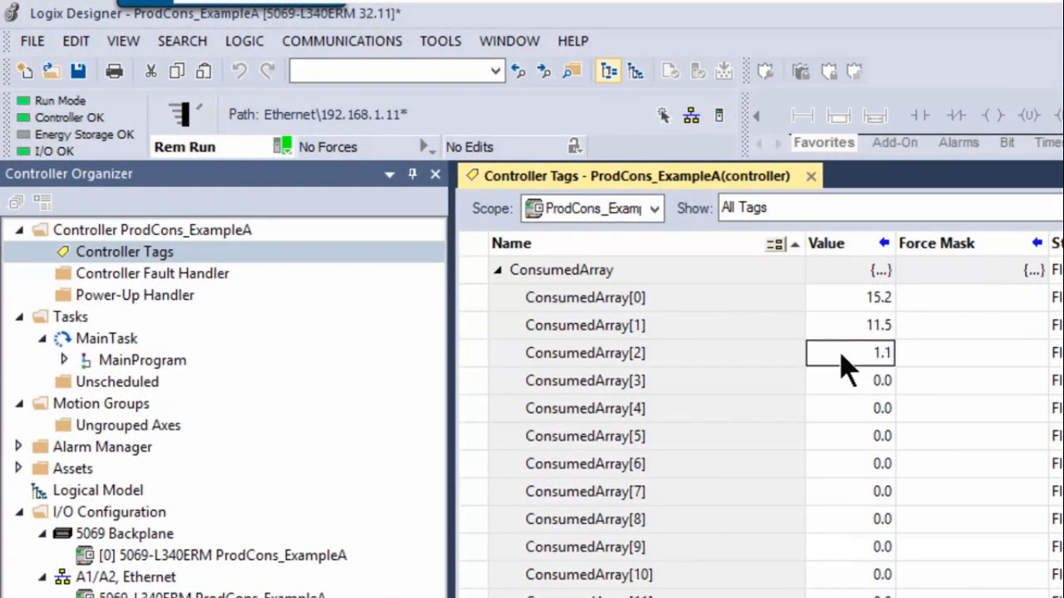
click(849, 412)
click(851, 414)
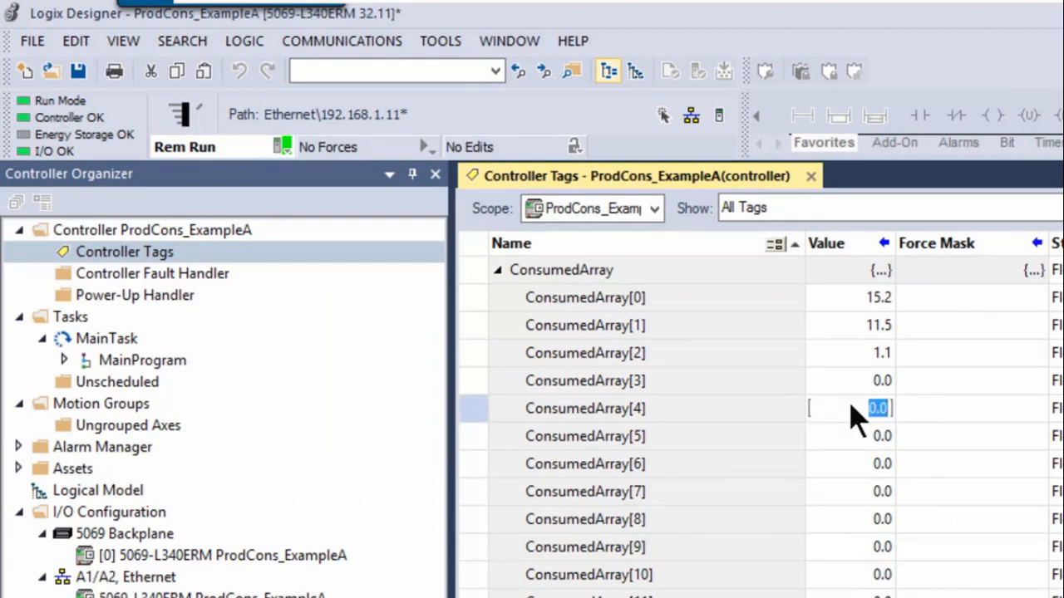
text(10)
key(Return)
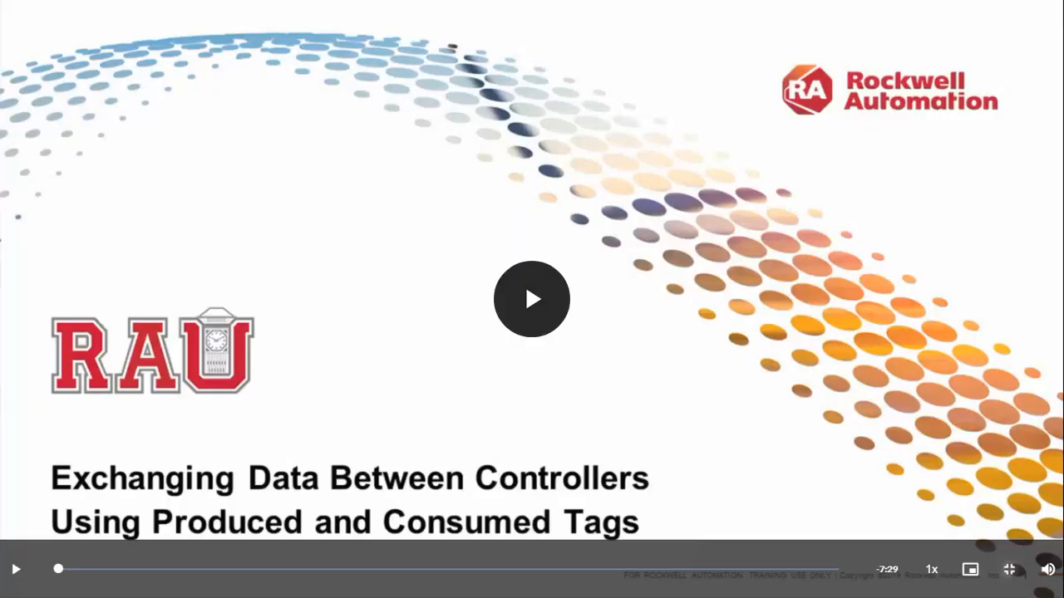
Leave the full-screen demonstration video and submit "Create a produced tag" for the Knowledge Check question about sending data to other controllers
key(Escape)
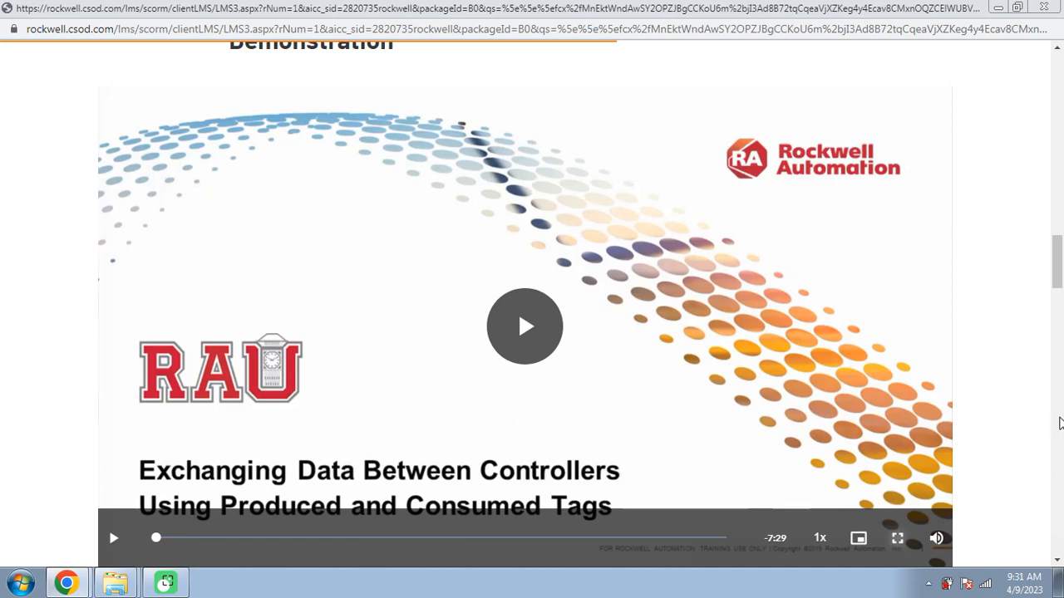
scroll(1062, 426, down, 2)
scroll(1060, 427, down, 10)
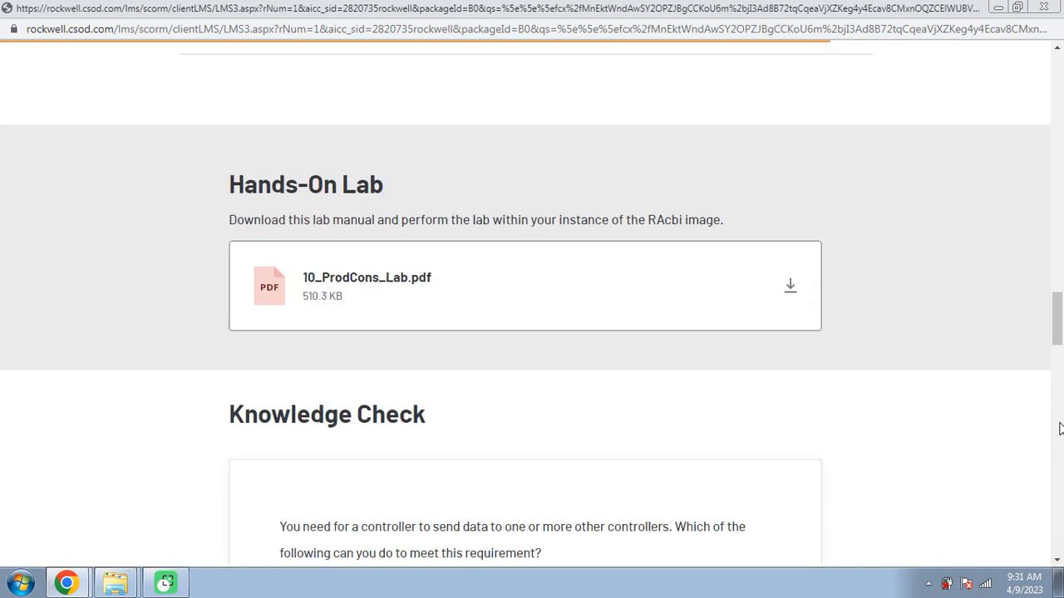
scroll(1060, 428, down, 1)
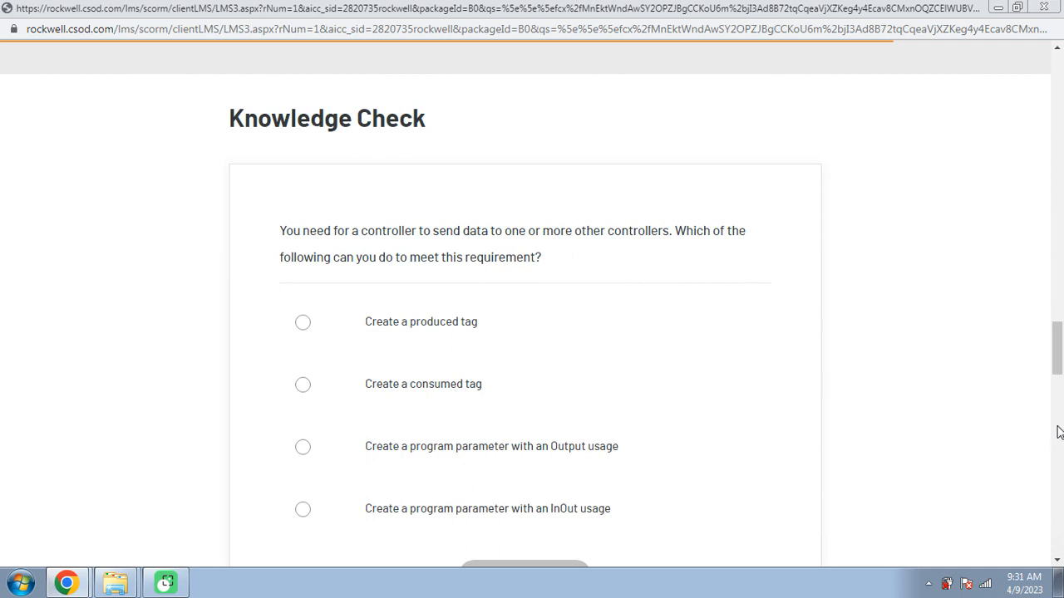
scroll(1059, 432, down, 1)
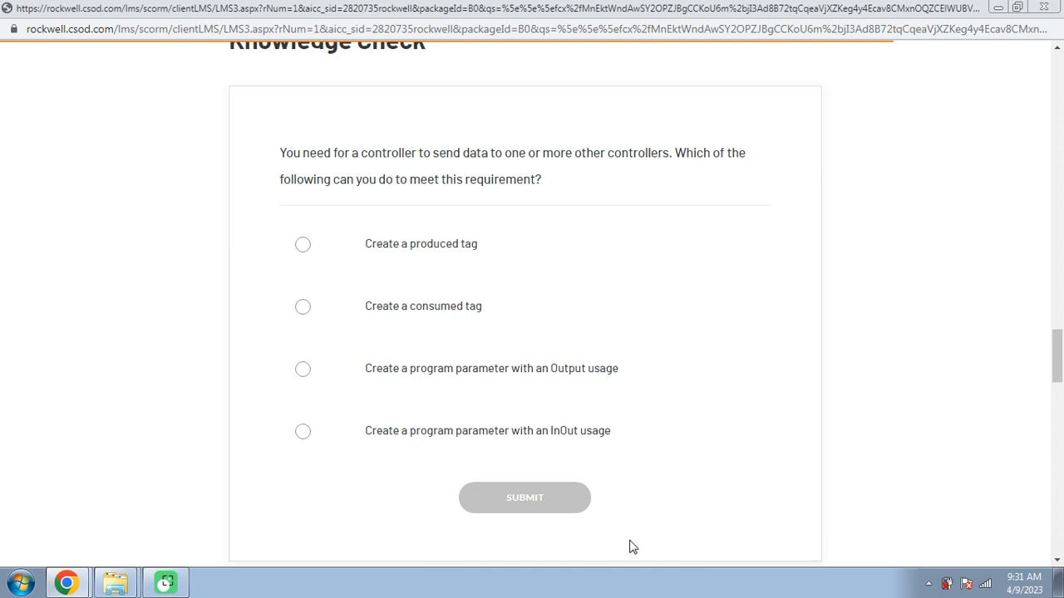
click(479, 275)
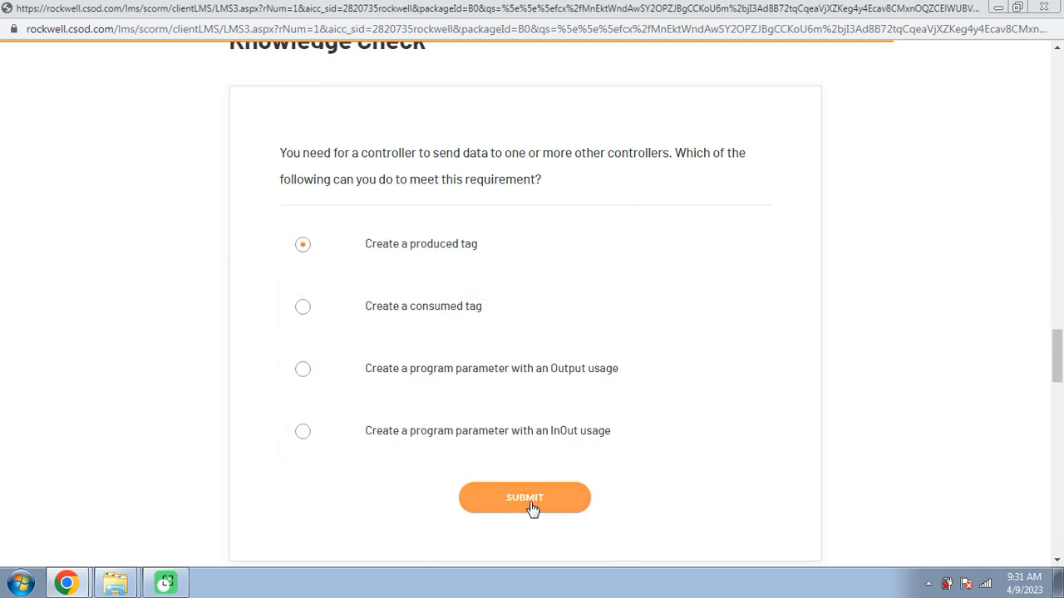
click(536, 506)
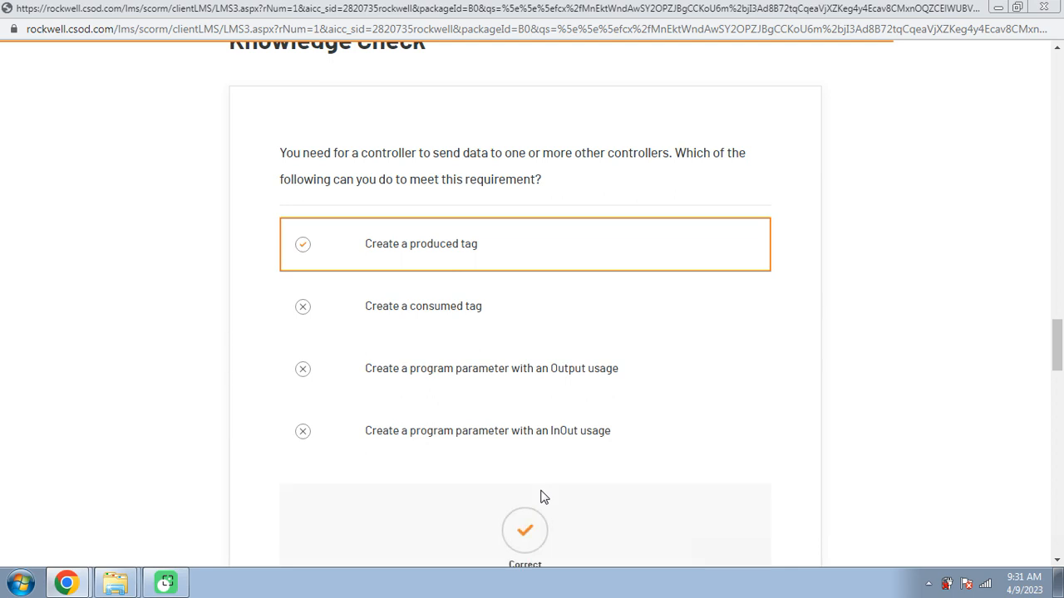
Submit "Create a consumed tag" as the answer to the question about receiving data produced by another controller
scroll(541, 497, down, 4)
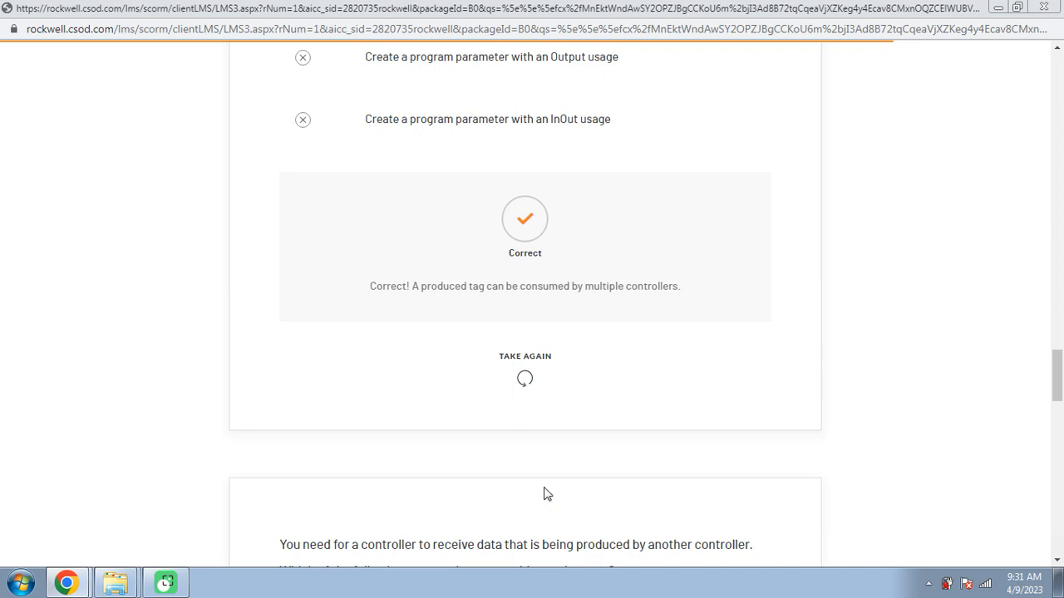
scroll(544, 495, down, 3)
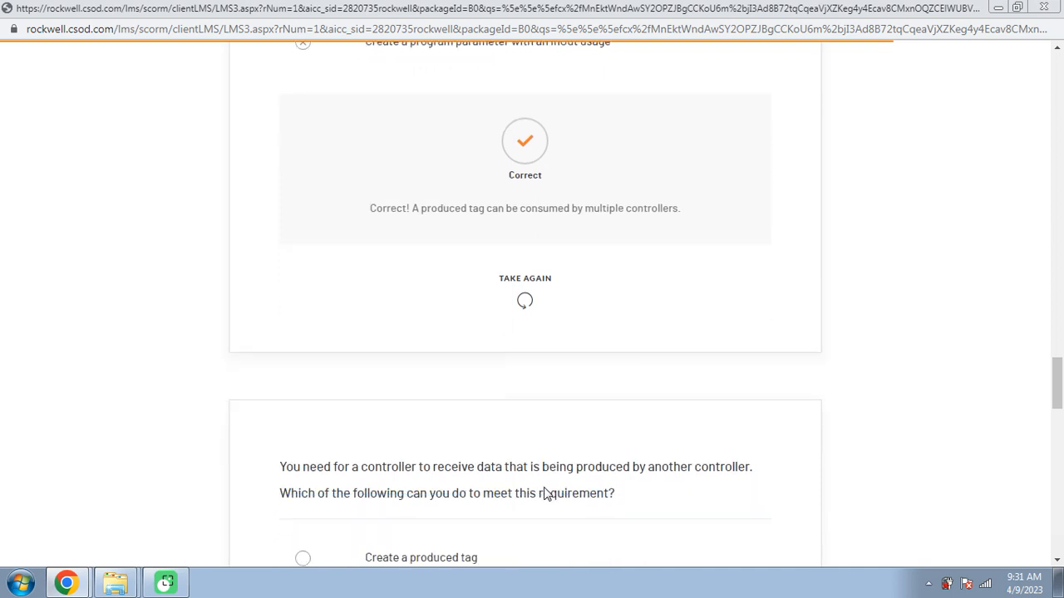
scroll(546, 494, down, 2)
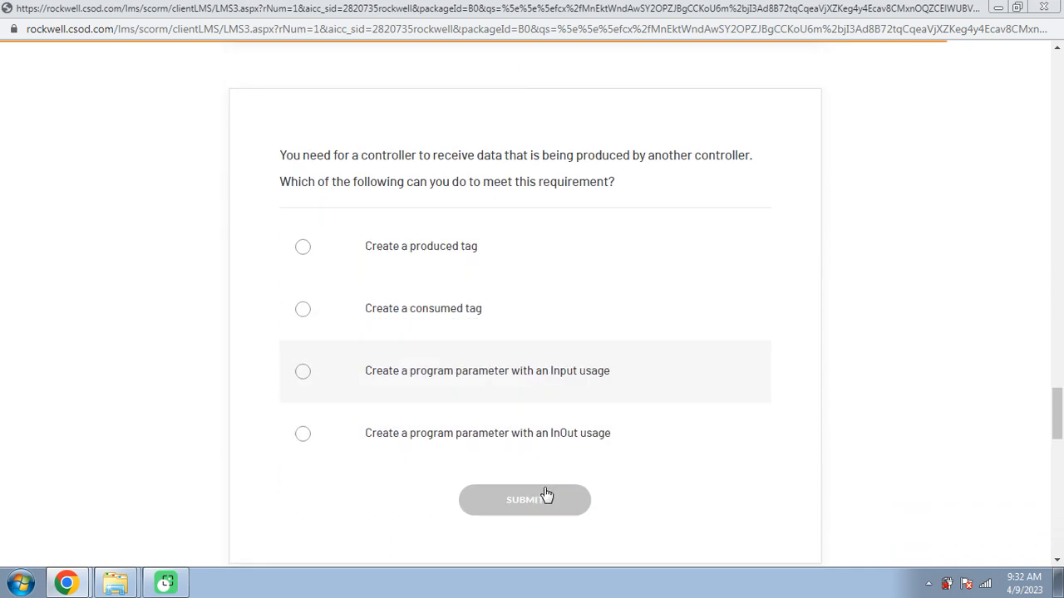
scroll(545, 490, down, 1)
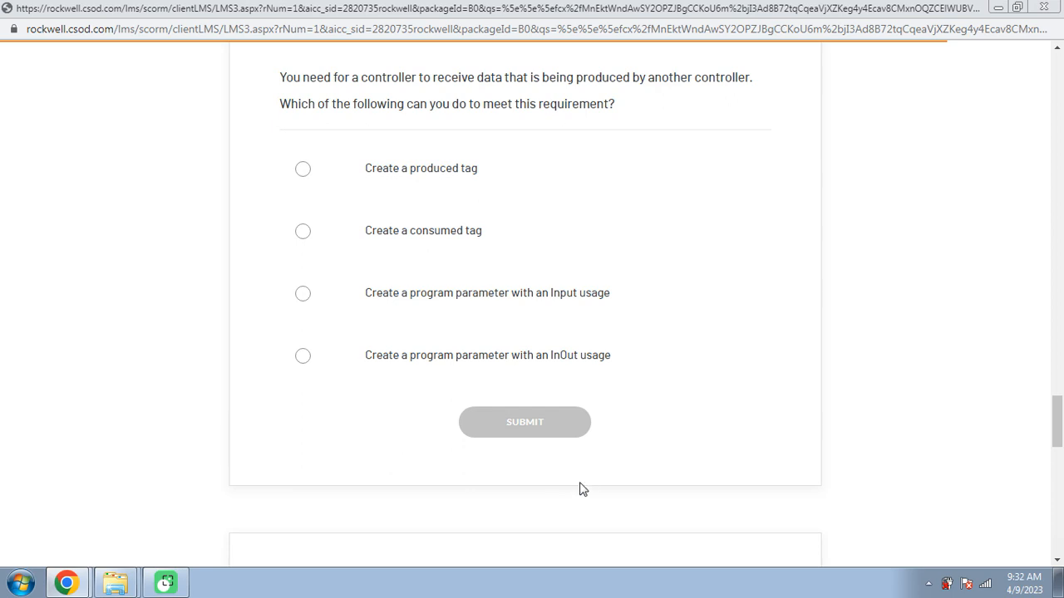
click(397, 258)
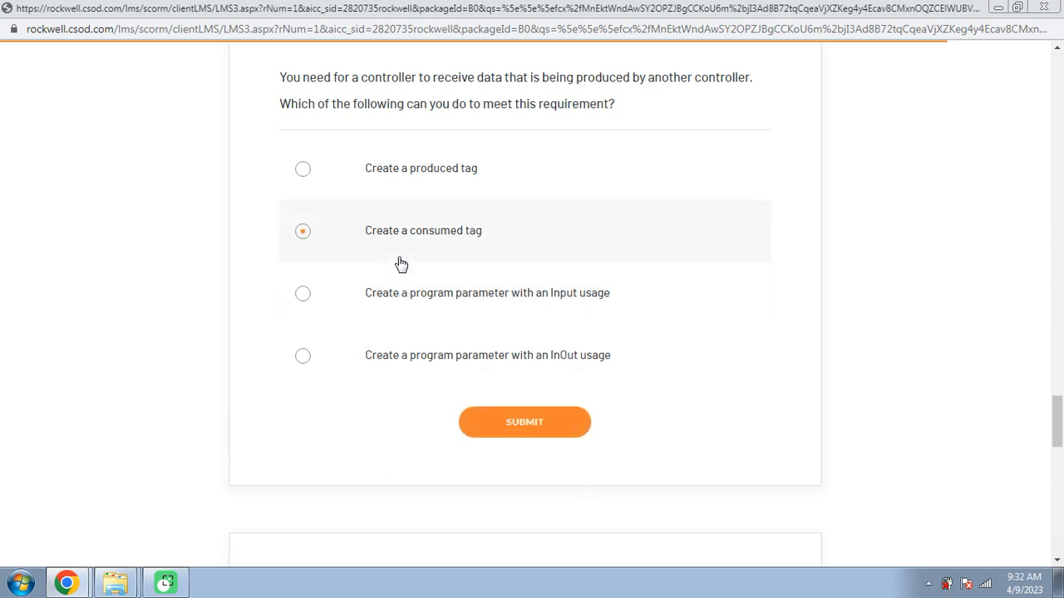
click(527, 432)
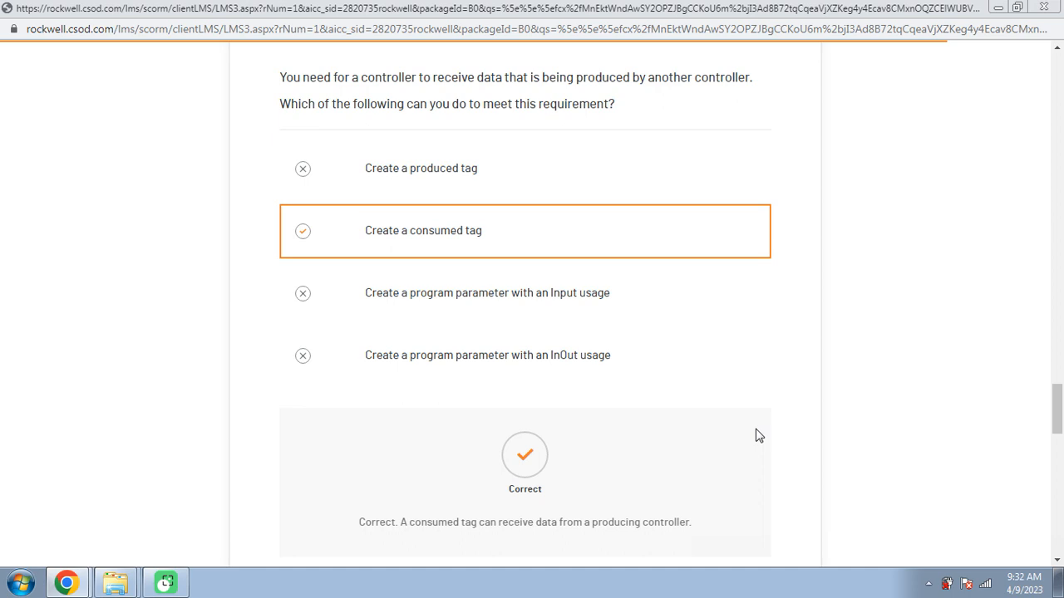
Submit the 125-element DINT array and the 500-byte UDT structure as the data that a single produced tag can send
scroll(758, 435, down, 4)
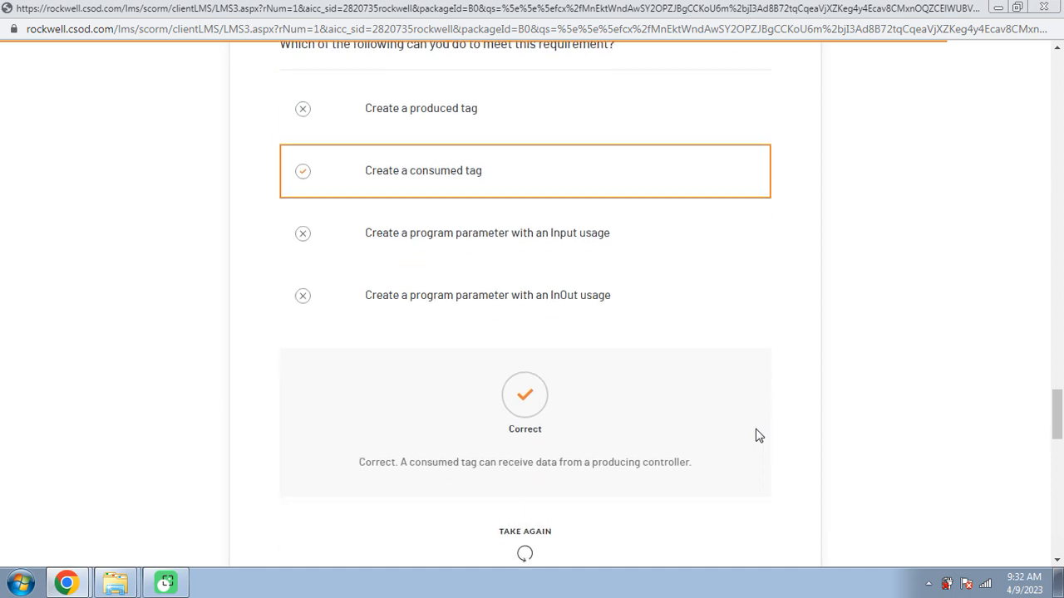
scroll(758, 434, down, 3)
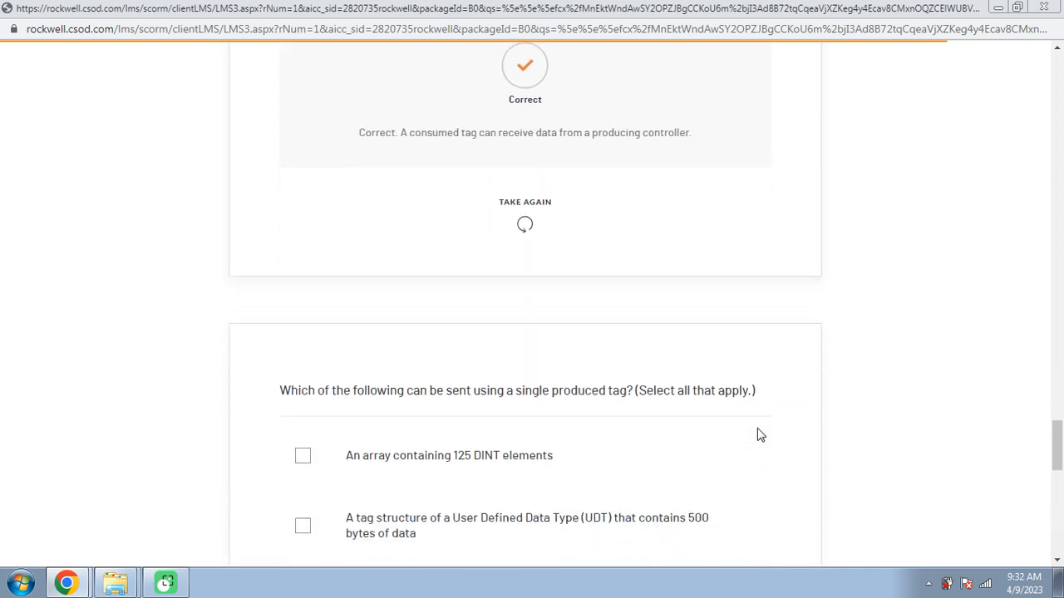
scroll(757, 435, down, 2)
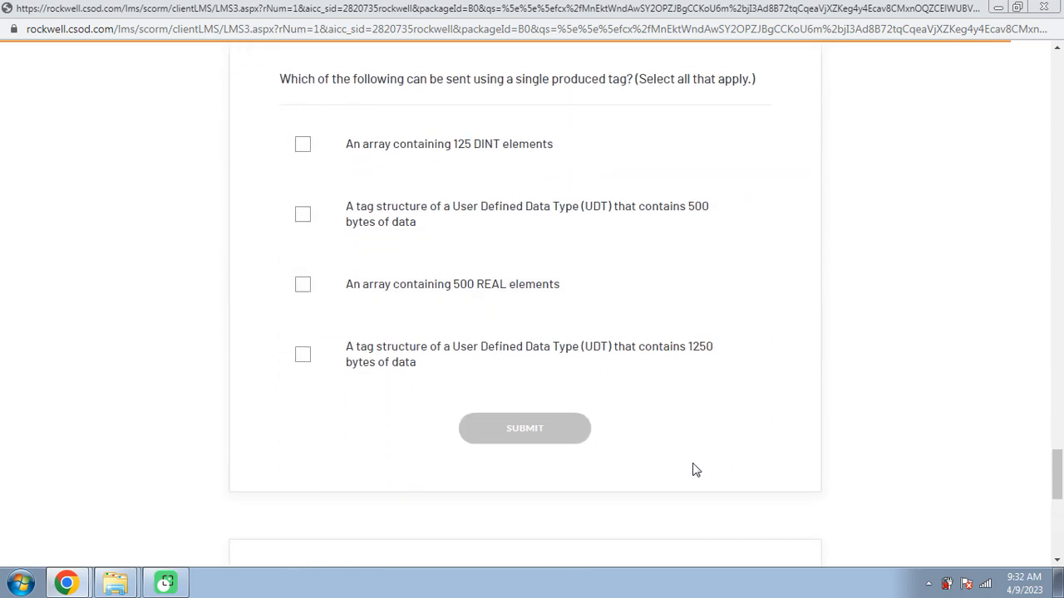
scroll(594, 517, up, 1)
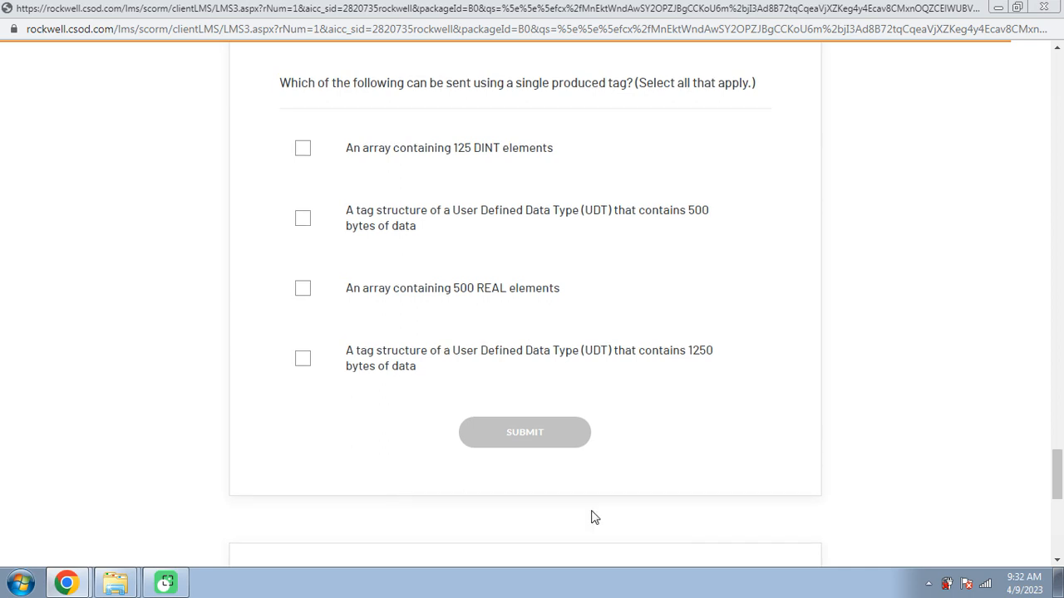
click(328, 239)
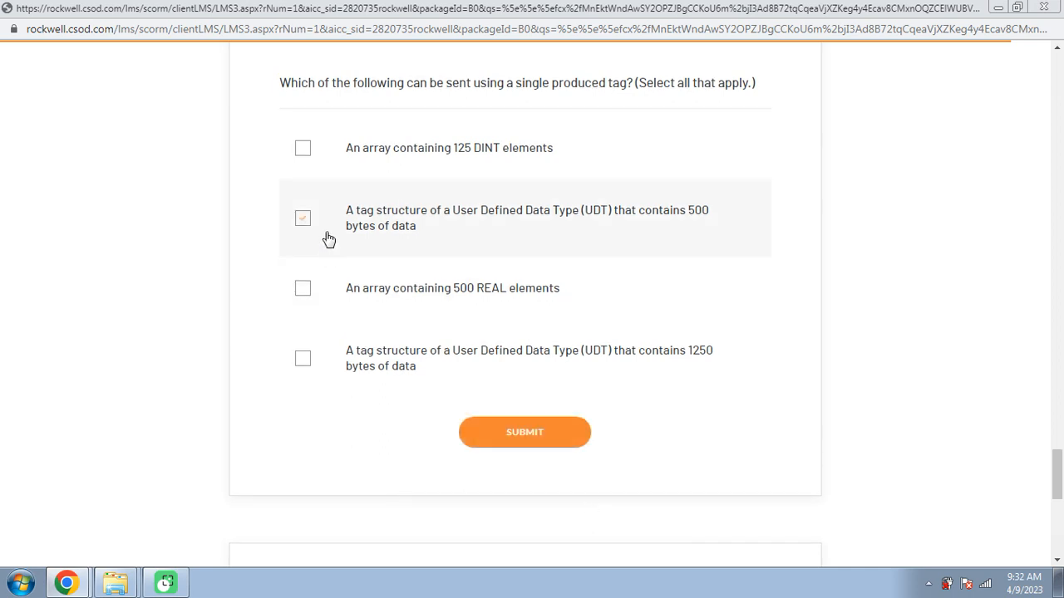
click(315, 181)
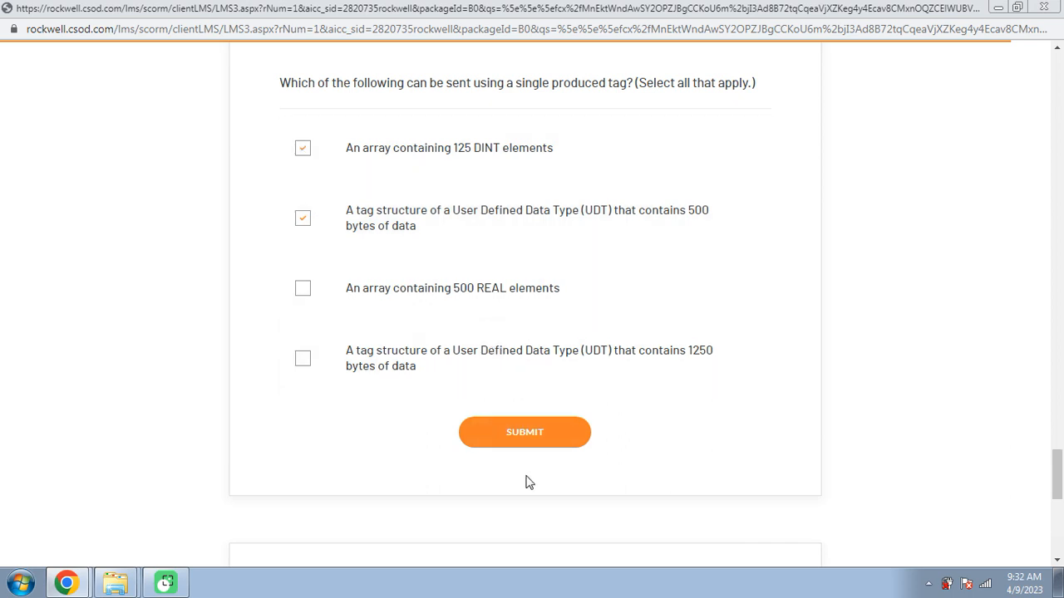
click(537, 439)
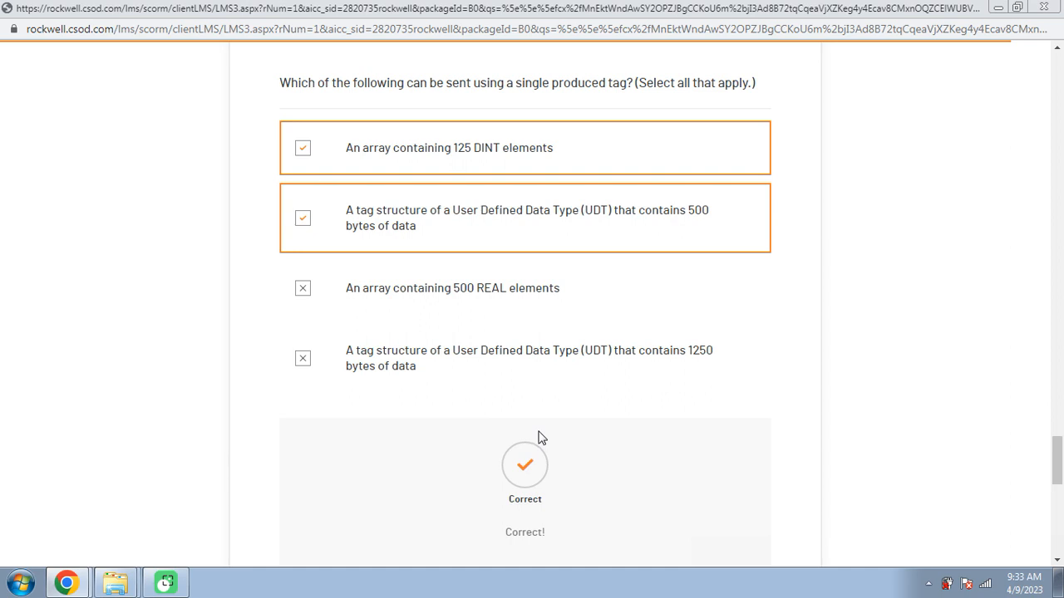
Submit 4 as the number of producing-controller connections used by one tag consumed by three controllers, and review the feedback
scroll(538, 438, down, 5)
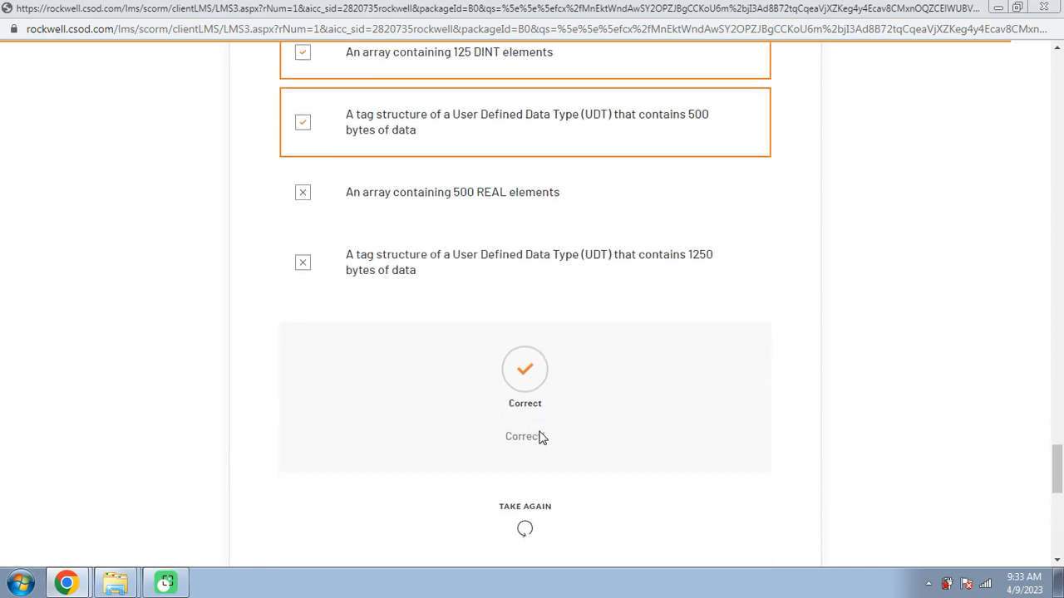
scroll(541, 438, down, 4)
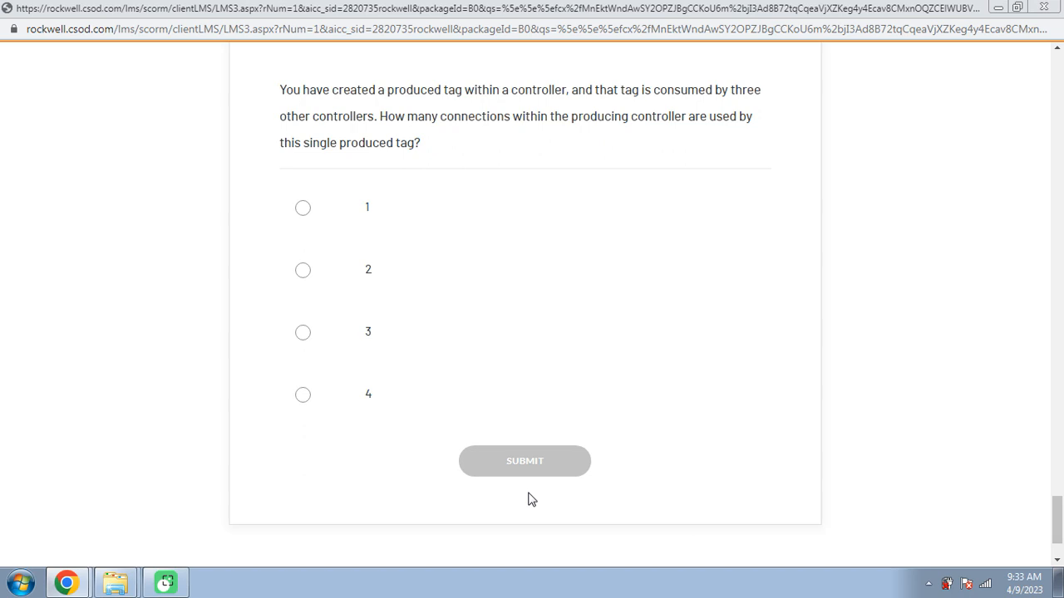
scroll(536, 515, up, 1)
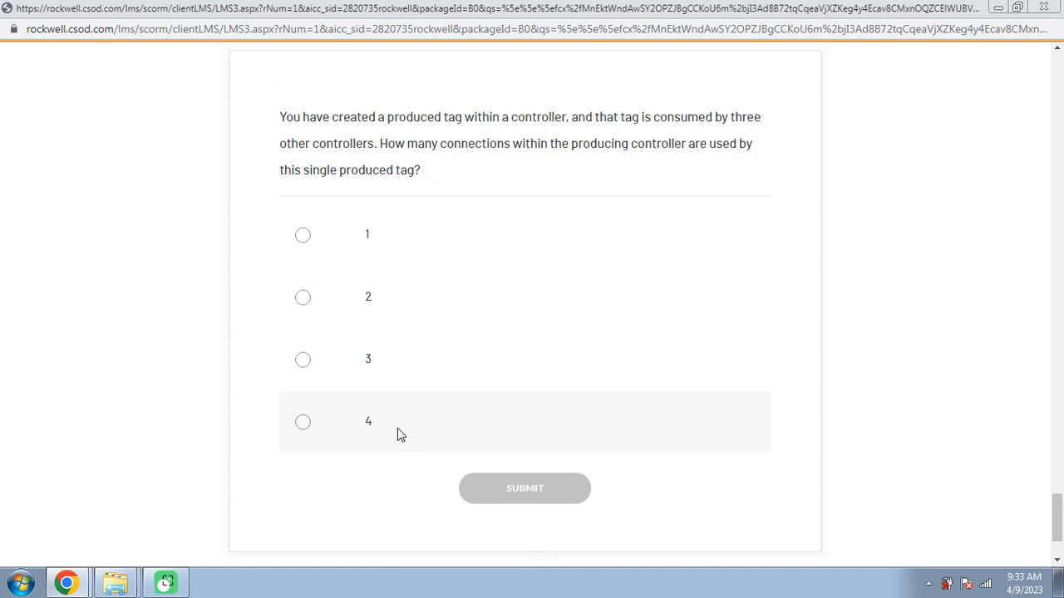
click(344, 424)
click(537, 503)
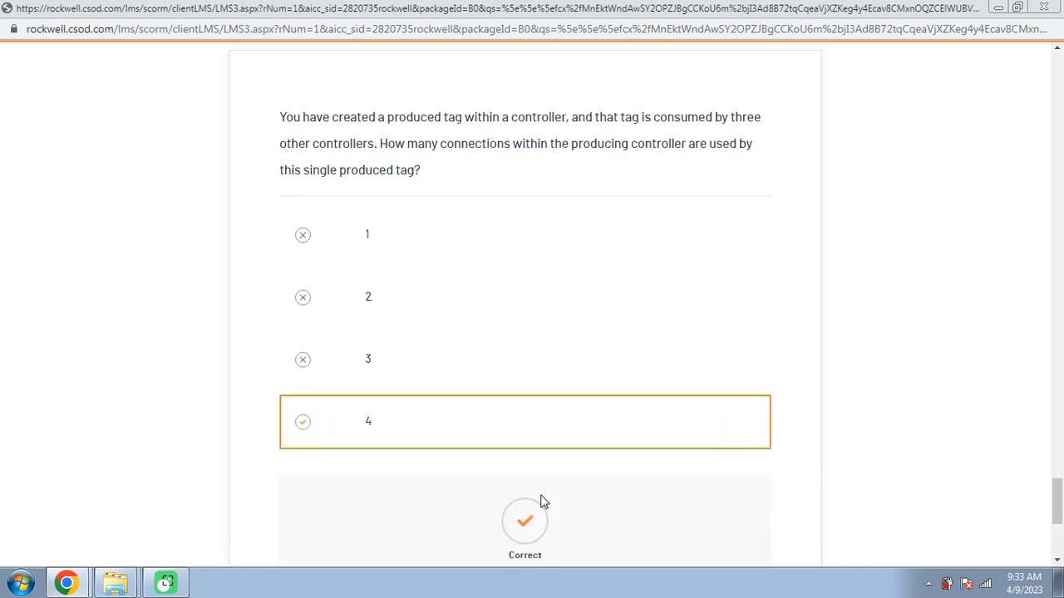
scroll(540, 501, down, 1)
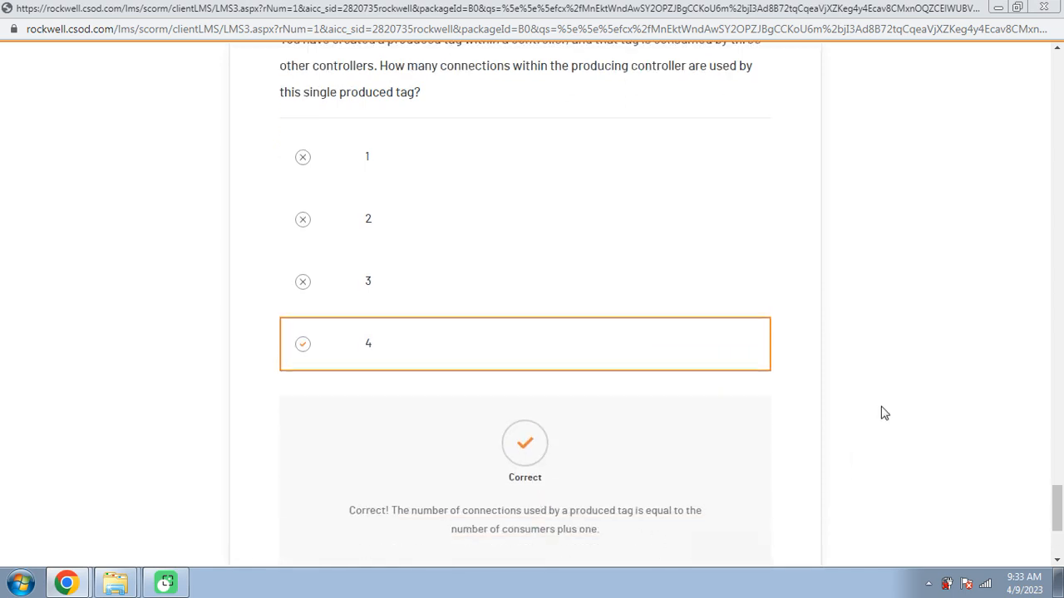